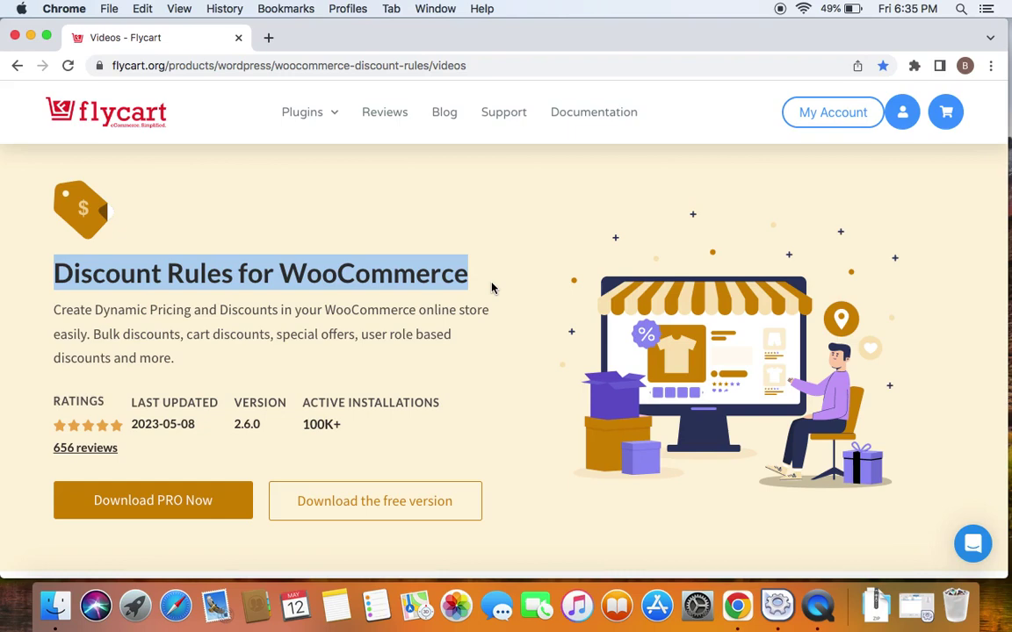
- Open the 'Tiered pricing rule- Fixed discount' rule for editing in Woo Discount Rules
{"action": "left_click", "coordinate": [501, 66]}
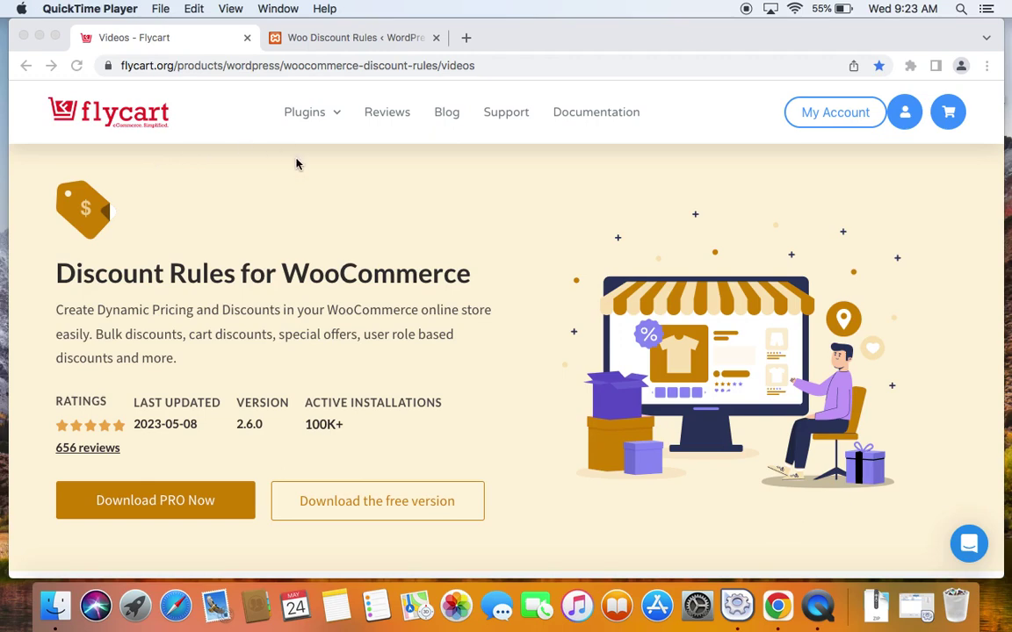
{"action": "left_click", "coordinate": [334, 39]}
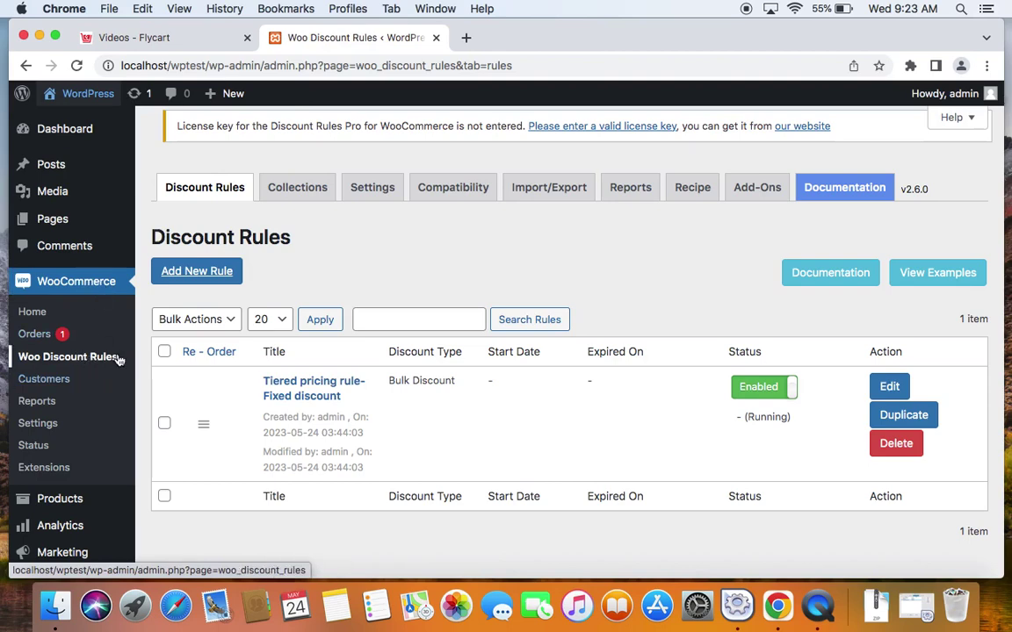
{"action": "left_click", "coordinate": [220, 279]}
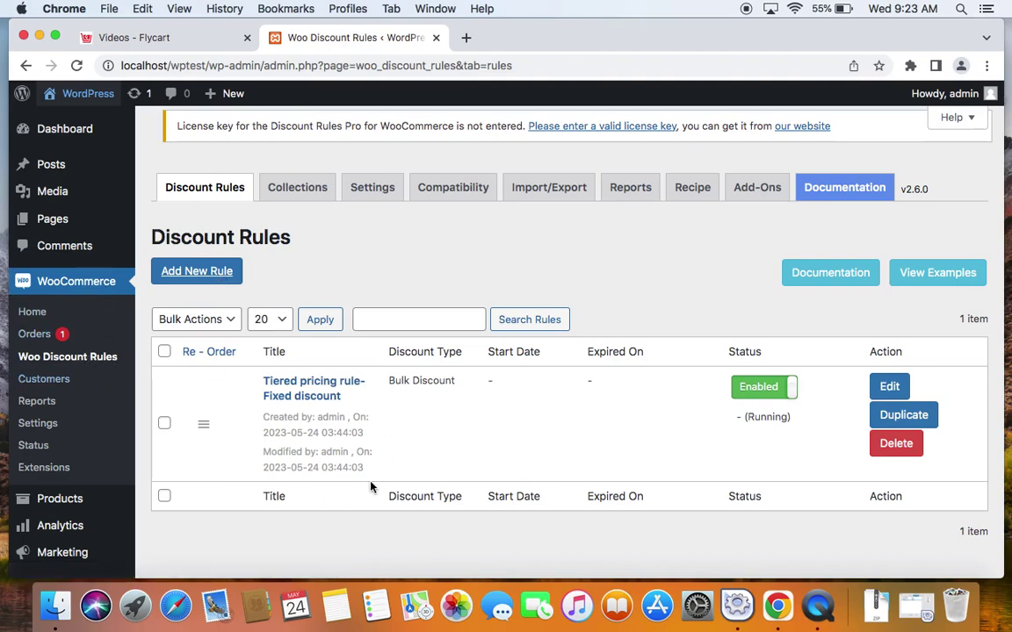
{"action": "left_click", "coordinate": [891, 387]}
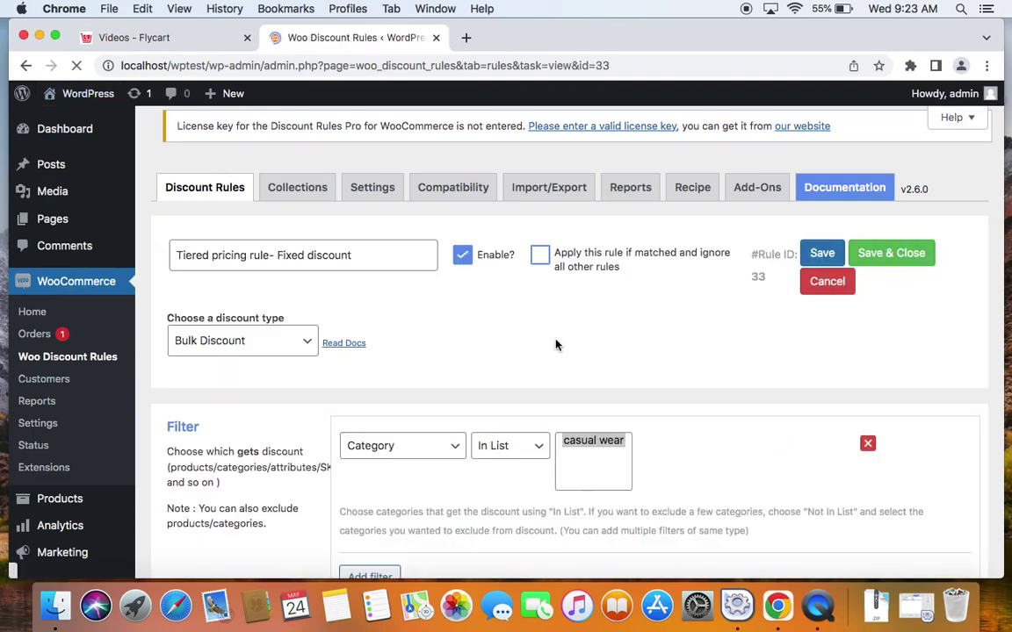
- Scroll to the rule's discount ranges for quantities 2–3, 4–5 and 6+
{"action": "scroll", "coordinate": [190, 179], "scroll_direction": "down", "scroll_amount": 2}
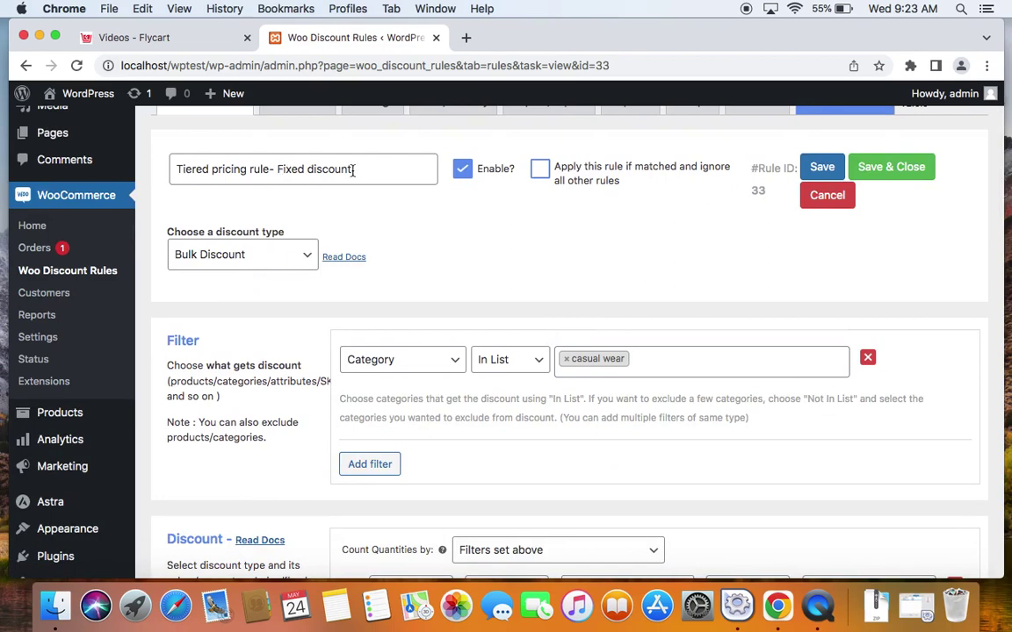
{"action": "scroll", "coordinate": [553, 400], "scroll_direction": "down", "scroll_amount": 1}
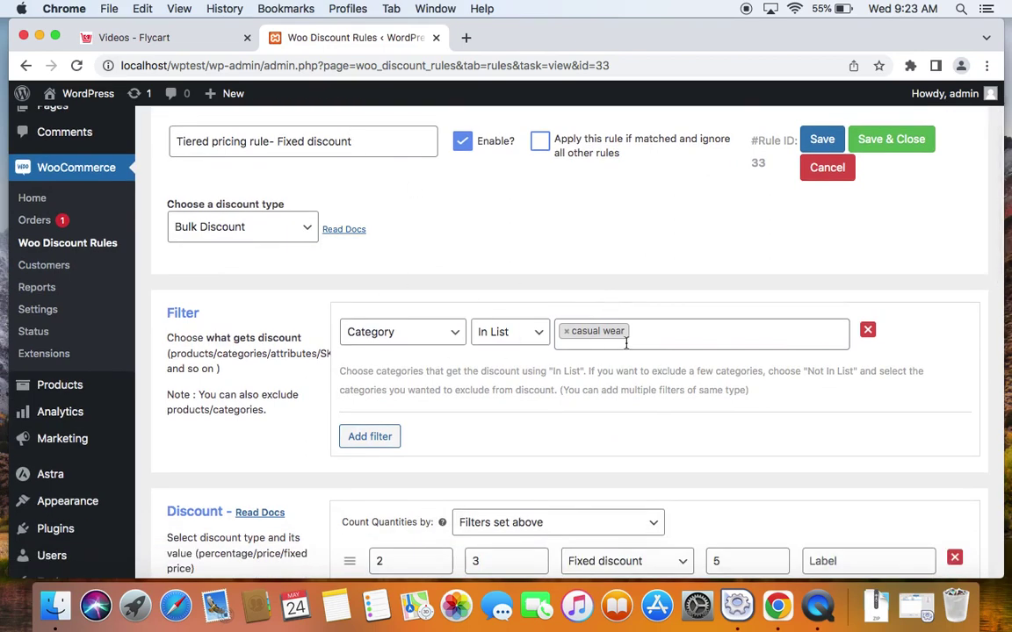
{"action": "scroll", "coordinate": [627, 343], "scroll_direction": "down", "scroll_amount": 1}
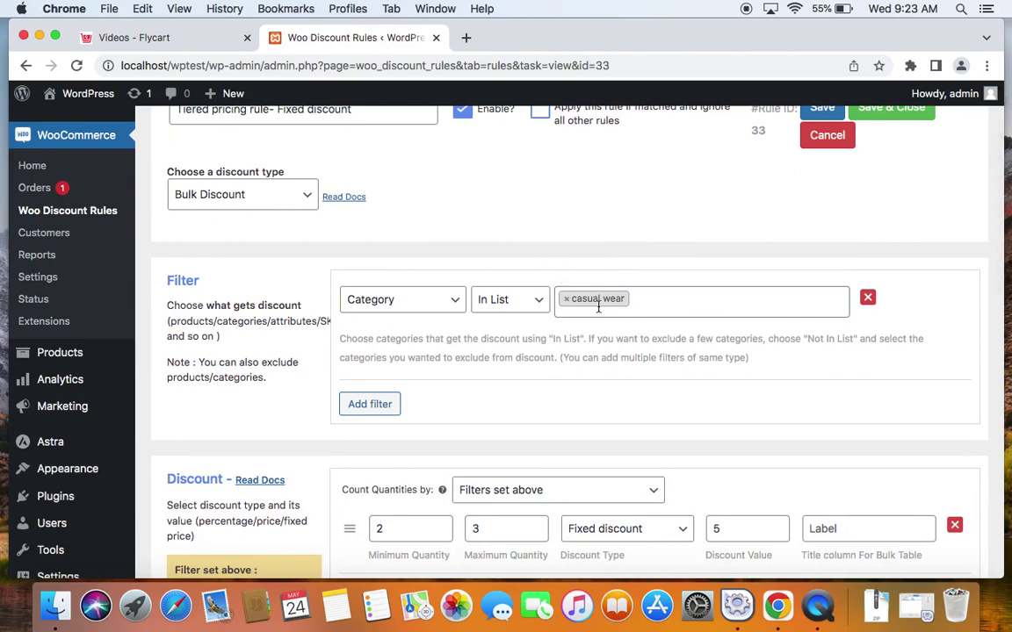
{"action": "scroll", "coordinate": [654, 350], "scroll_direction": "down", "scroll_amount": 2}
{"action": "scroll", "coordinate": [655, 349], "scroll_direction": "up", "scroll_amount": 2}
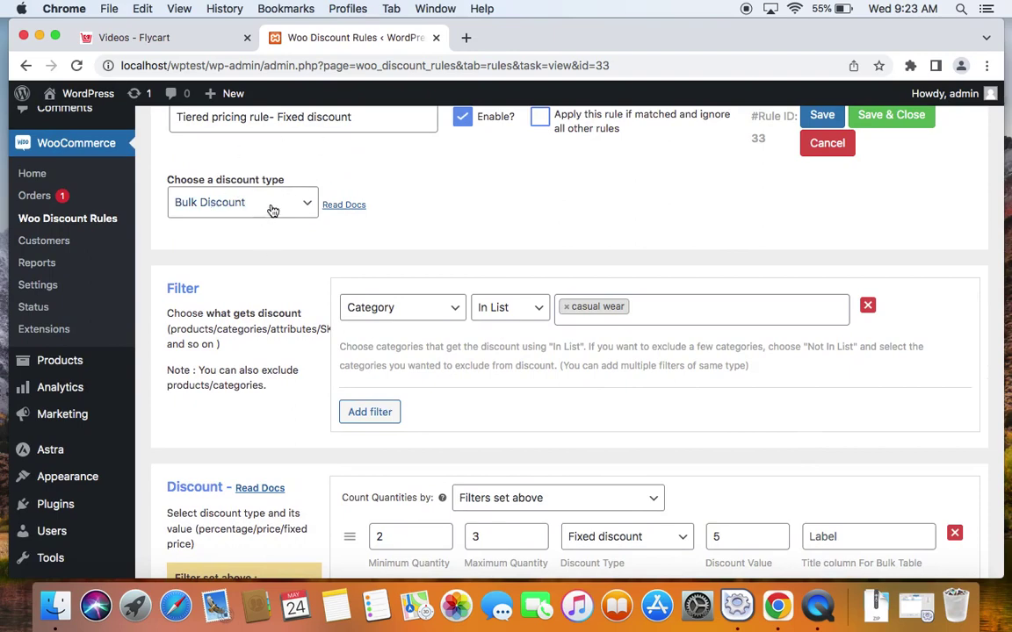
{"action": "scroll", "coordinate": [521, 237], "scroll_direction": "down", "scroll_amount": 1}
{"action": "scroll", "coordinate": [521, 237], "scroll_direction": "down", "scroll_amount": 2}
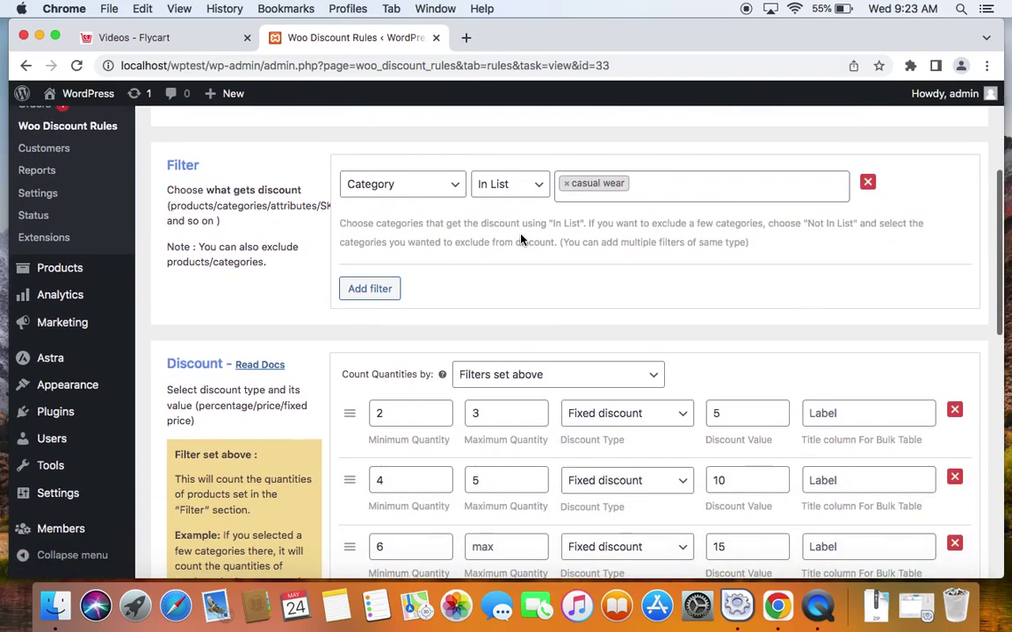
{"action": "scroll", "coordinate": [542, 364], "scroll_direction": "down", "scroll_amount": 3}
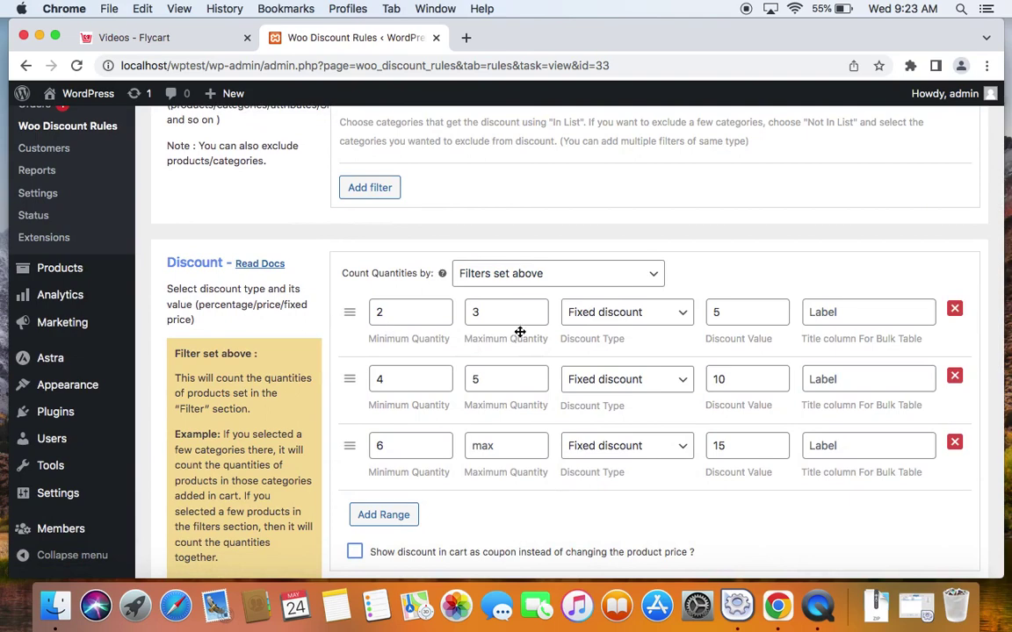
{"action": "mouse_move", "coordinate": [506, 413]}
{"action": "scroll", "coordinate": [506, 316], "scroll_direction": "up", "scroll_amount": 1}
{"action": "scroll", "coordinate": [609, 180], "scroll_direction": "up", "scroll_amount": 1}
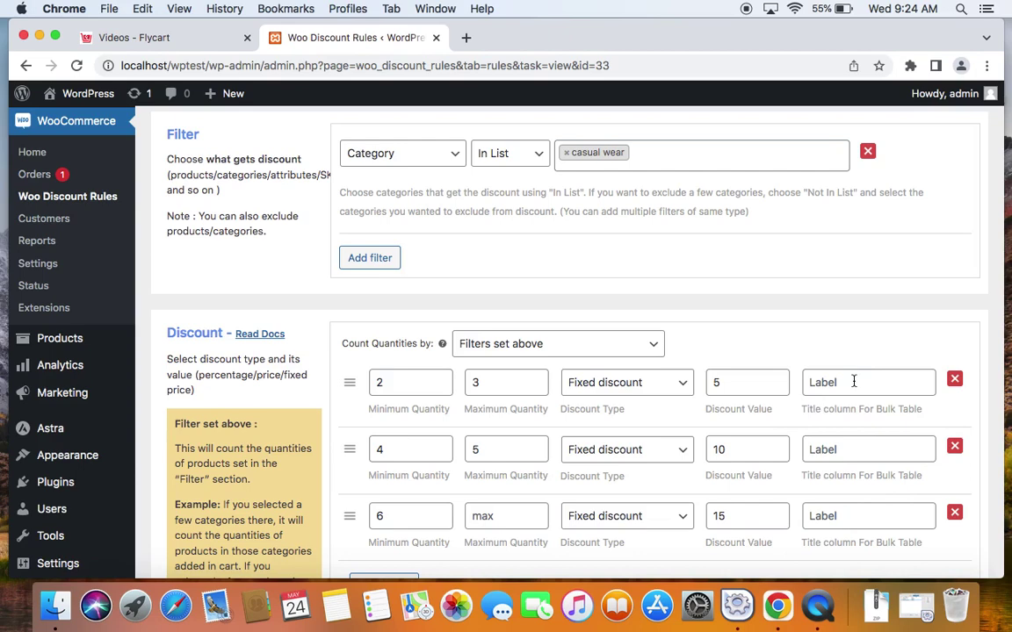
- Title the three bulk-table ranges 5$ off, 10$ off and 15$ off
{"action": "left_click", "coordinate": [854, 382]}
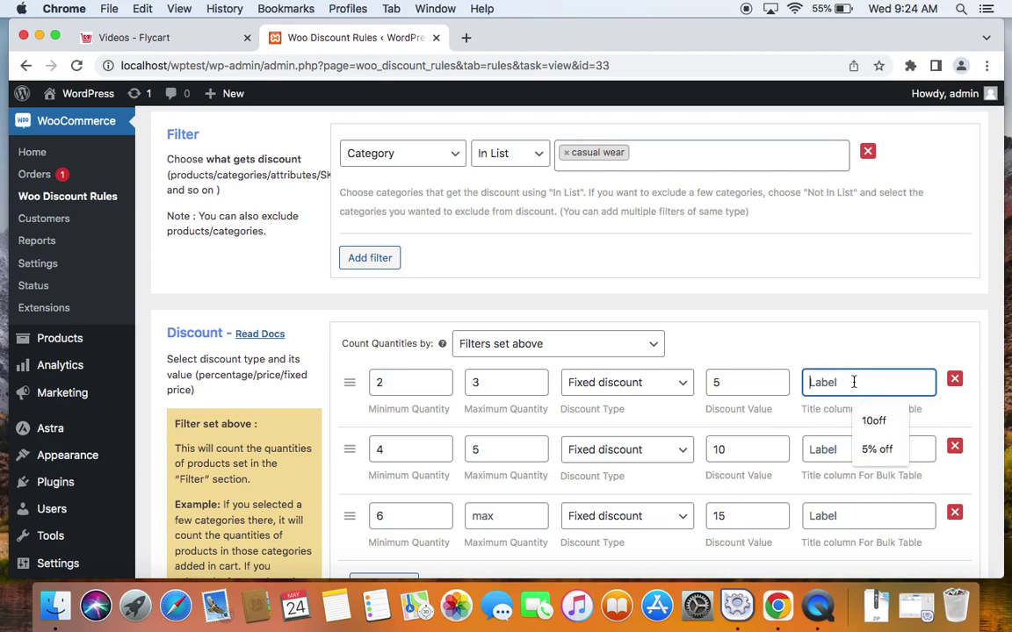
{"action": "left_click", "coordinate": [824, 334]}
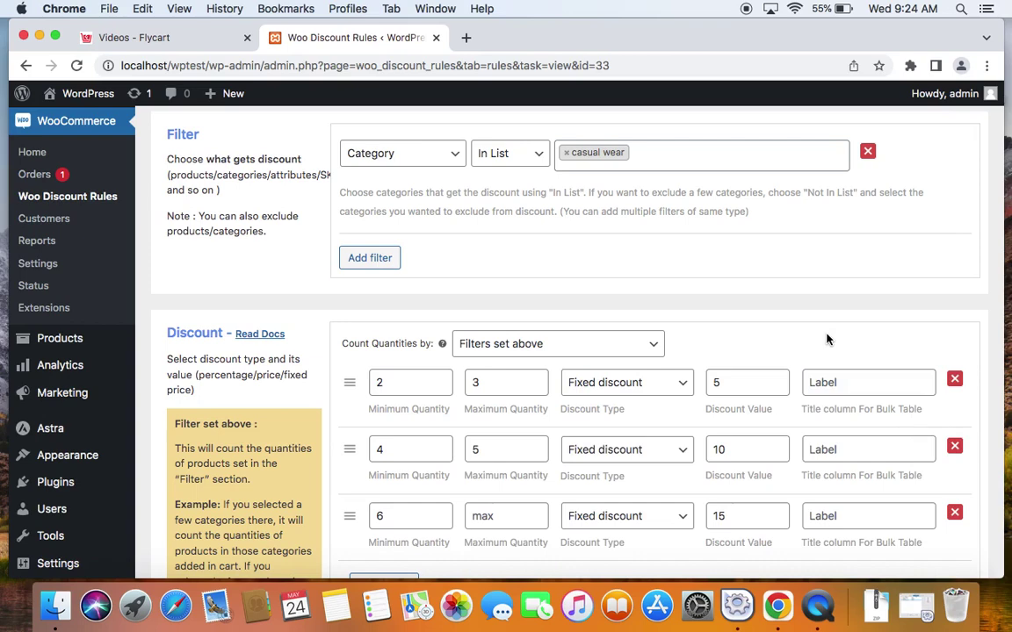
{"action": "left_click", "coordinate": [846, 382]}
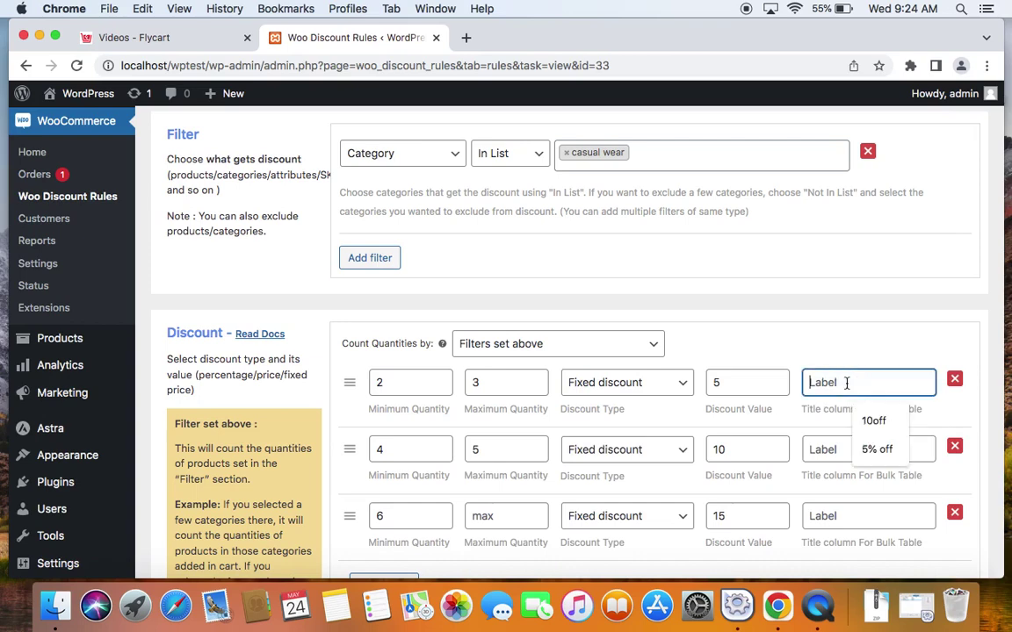
{"action": "type", "text": "5$"}
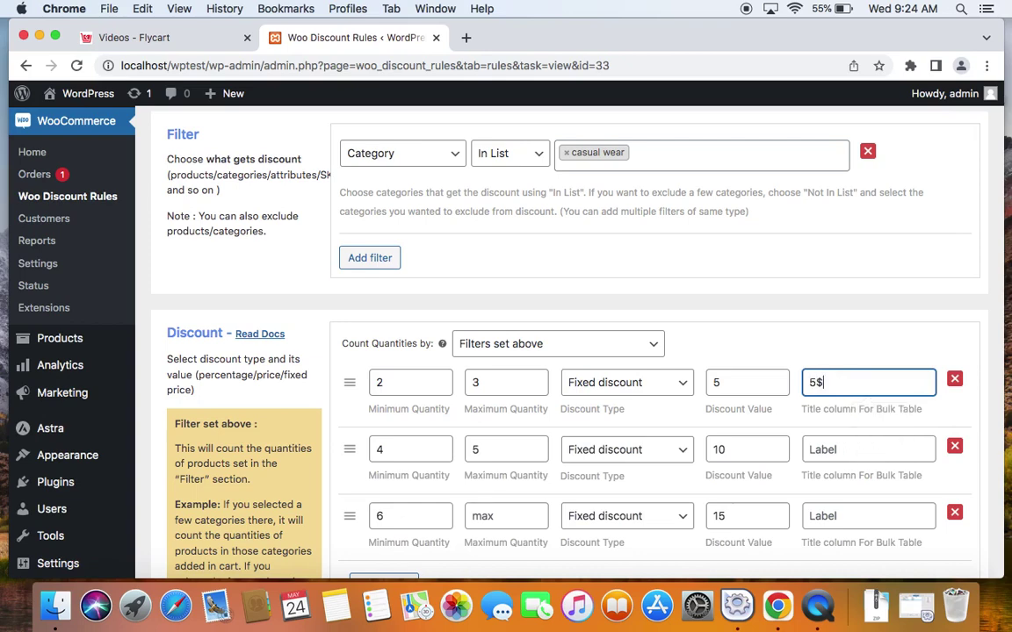
{"action": "type", "text": " off"}
{"action": "left_click", "coordinate": [861, 450]}
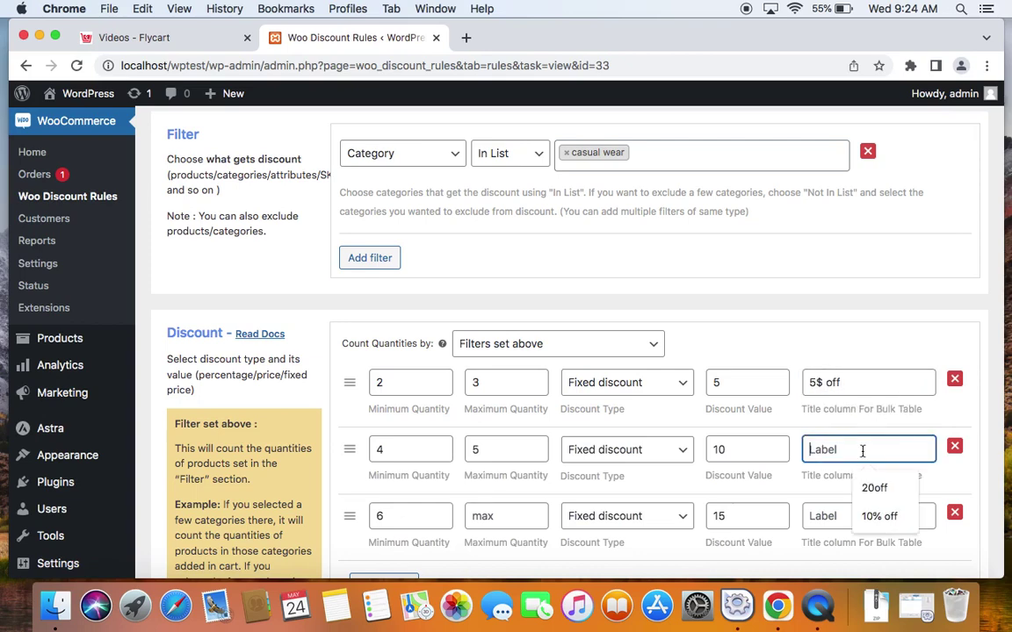
{"action": "type", "text": "10"}
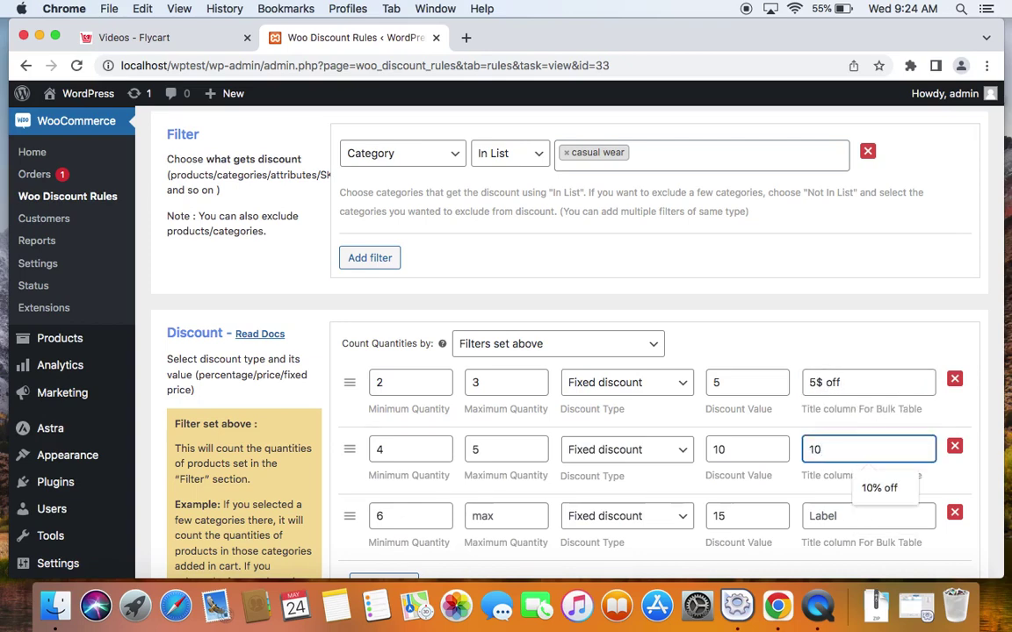
{"action": "type", "text": "$"}
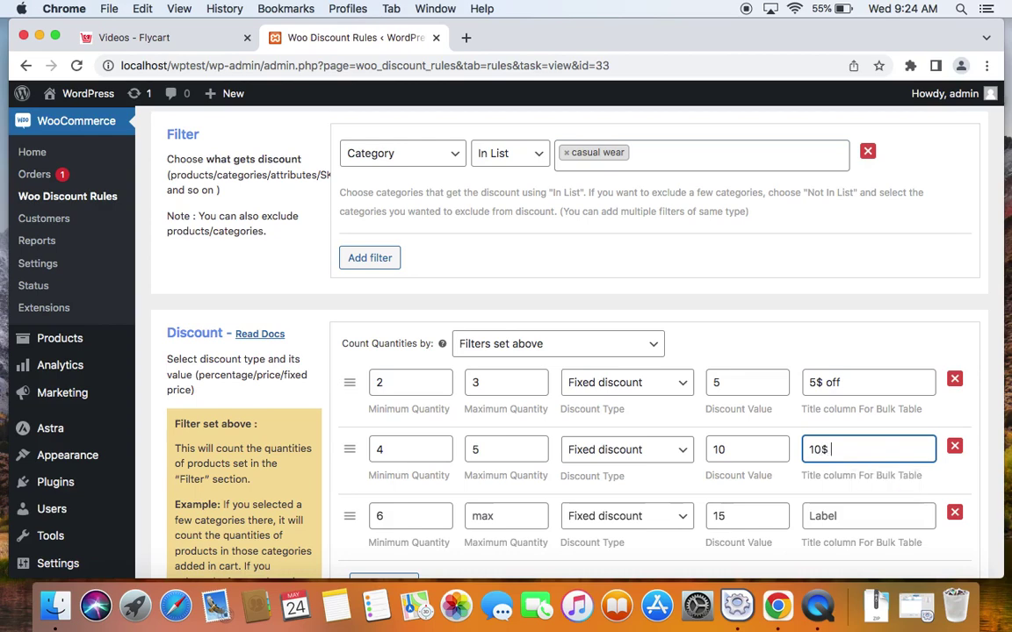
{"action": "type", "text": " off"}
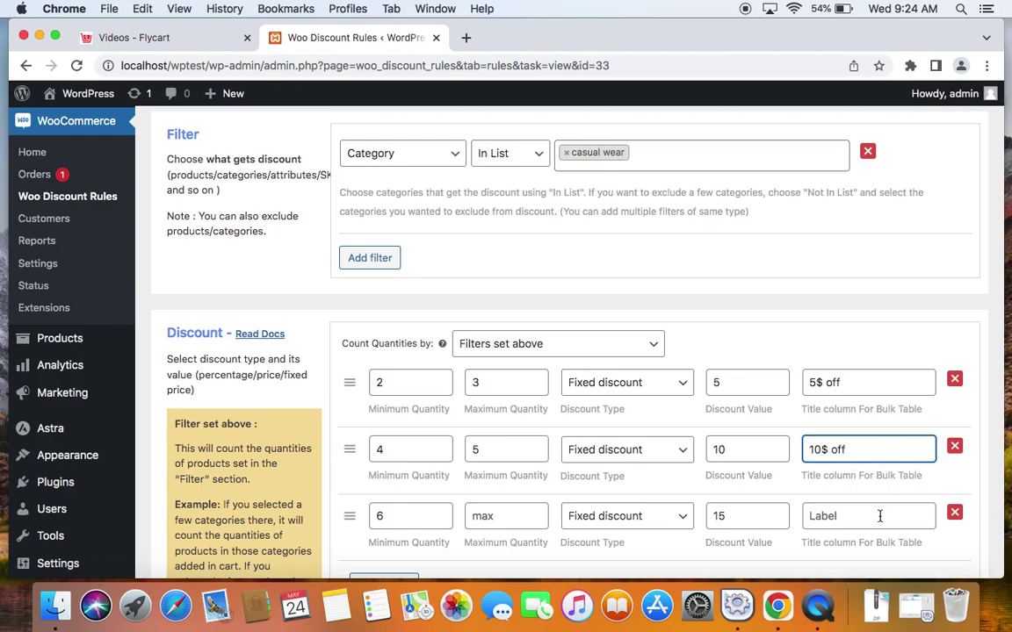
{"action": "left_click", "coordinate": [879, 517]}
{"action": "scroll", "coordinate": [879, 517], "scroll_direction": "down", "scroll_amount": 2}
{"action": "type", "text": "15$ off"}
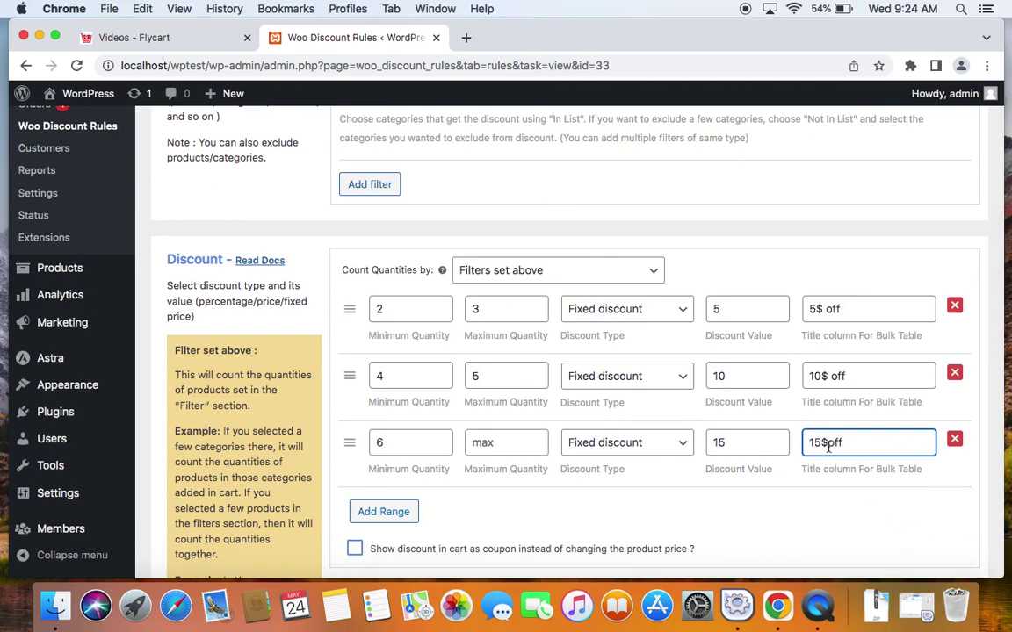
- Touch up the third range's title, then Save & Close the rule
{"action": "left_click", "coordinate": [829, 445]}
{"action": "scroll", "coordinate": [856, 506], "scroll_direction": "down", "scroll_amount": 3}
{"action": "scroll", "coordinate": [854, 502], "scroll_direction": "up", "scroll_amount": 10}
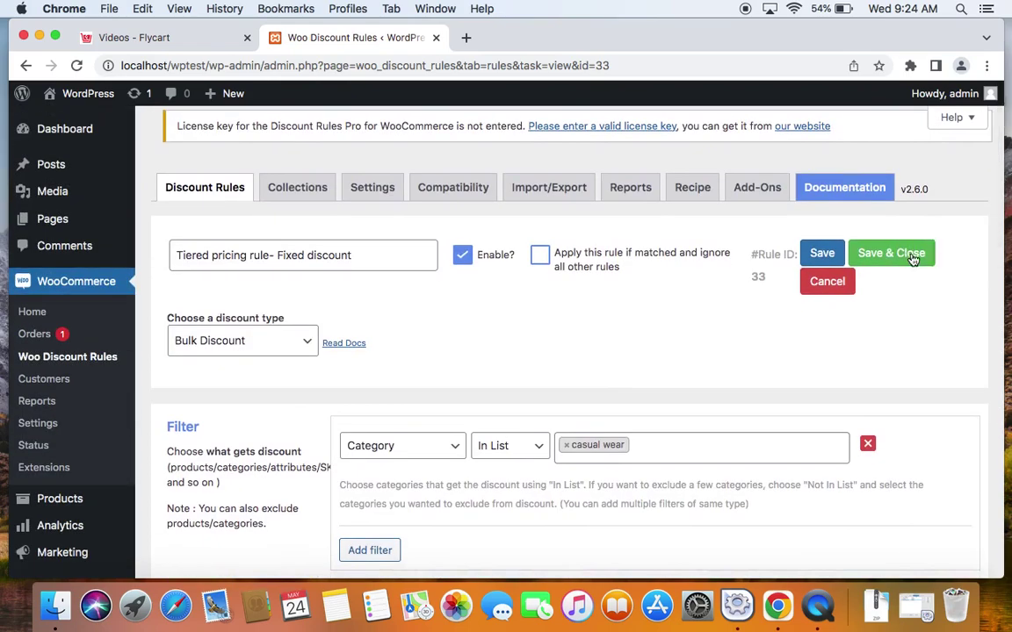
{"action": "left_click", "coordinate": [911, 255]}
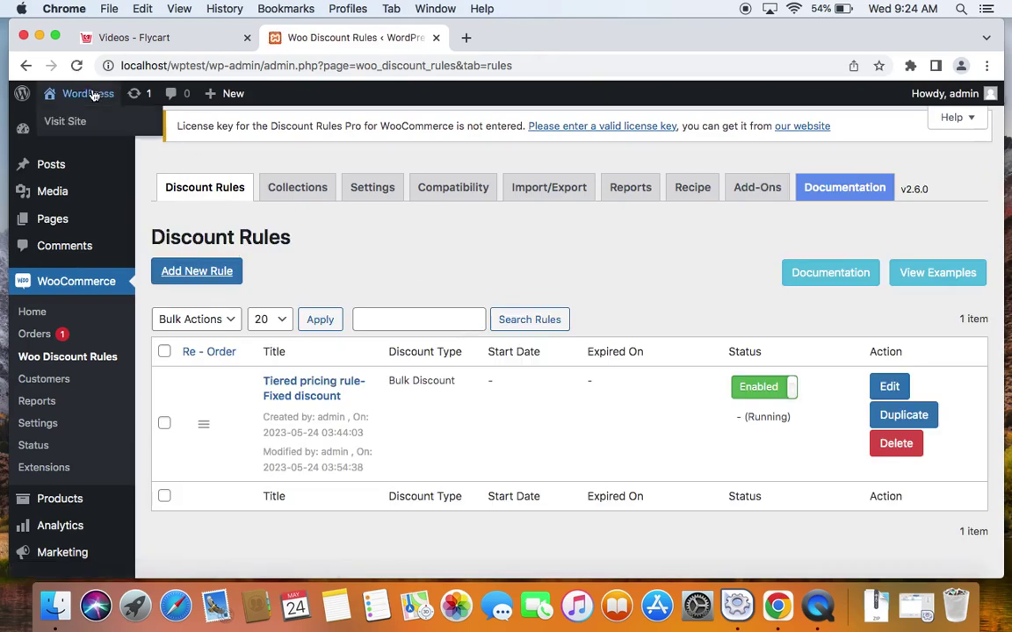
- Open the storefront in a new tab and browse casual wear to the Hoodie with Zipper page
{"action": "right_click", "coordinate": [93, 93]}
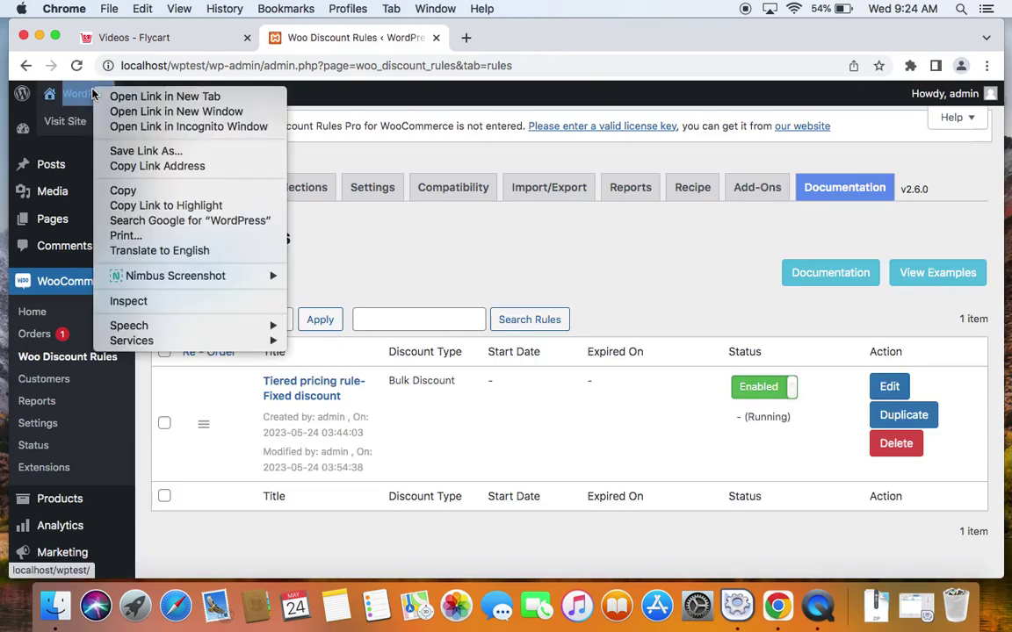
{"action": "left_click", "coordinate": [104, 96]}
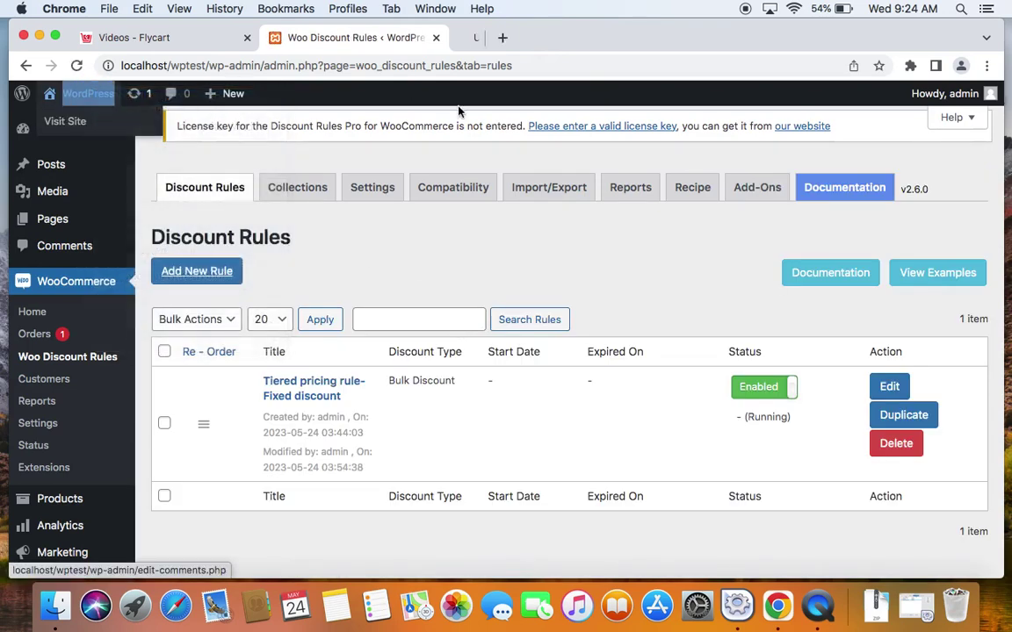
{"action": "left_click", "coordinate": [466, 45]}
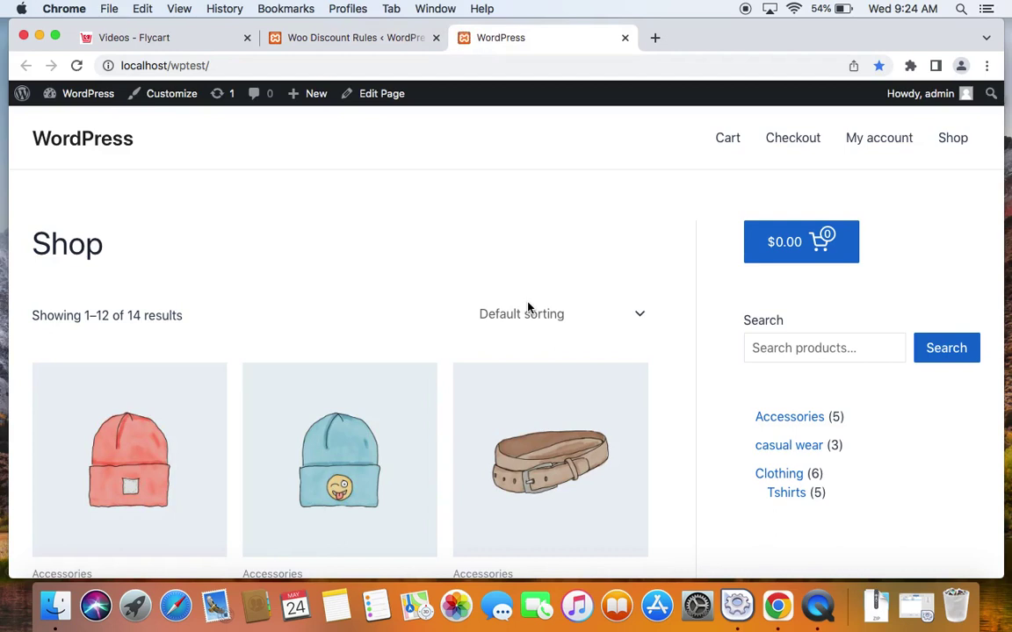
{"action": "left_click", "coordinate": [791, 446]}
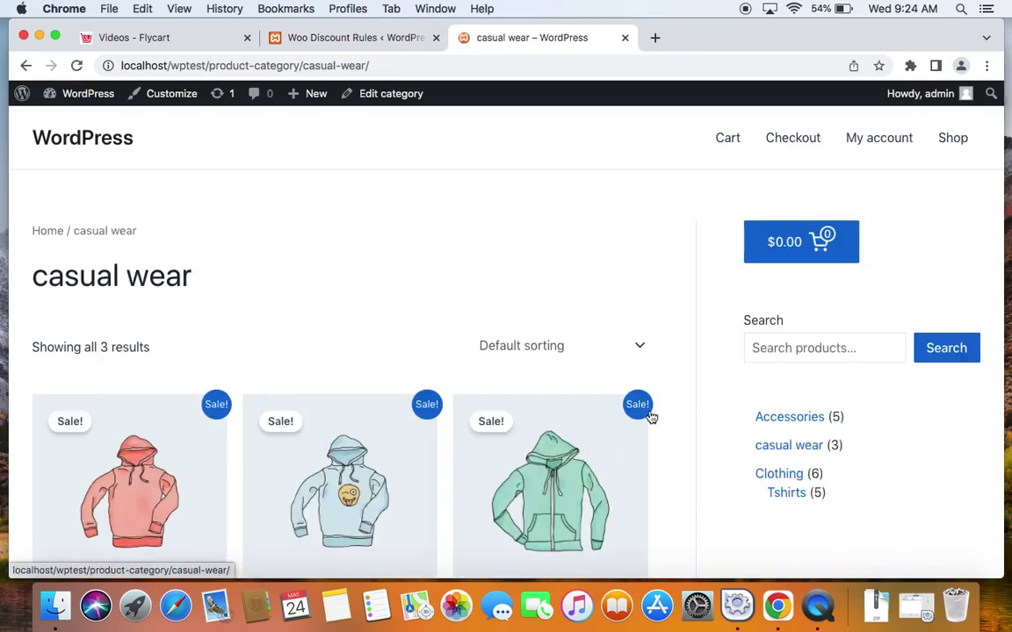
{"action": "scroll", "coordinate": [535, 409], "scroll_direction": "down", "scroll_amount": 3}
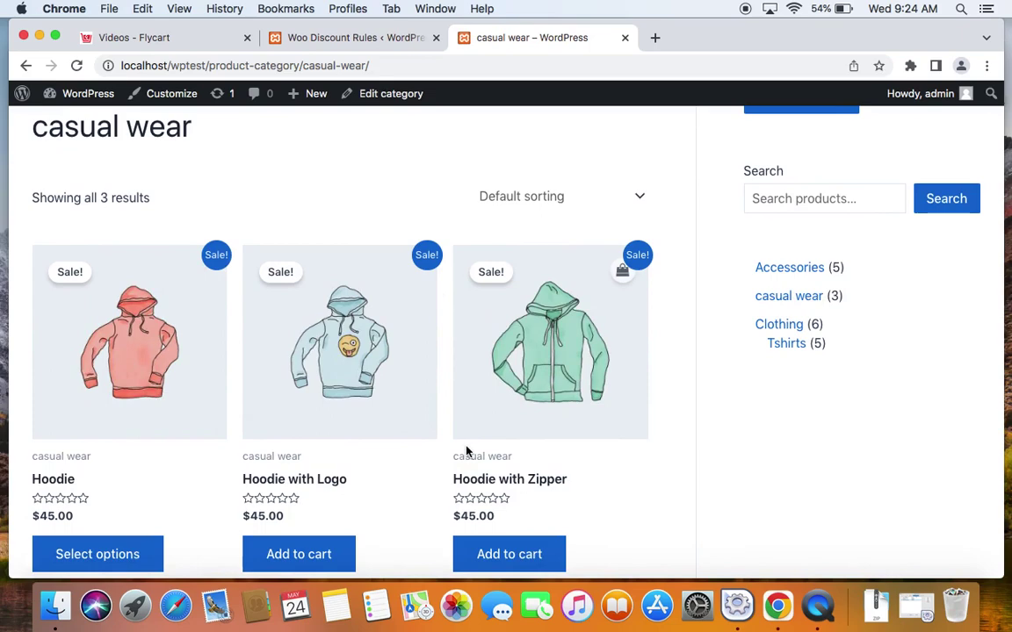
{"action": "left_click", "coordinate": [466, 451]}
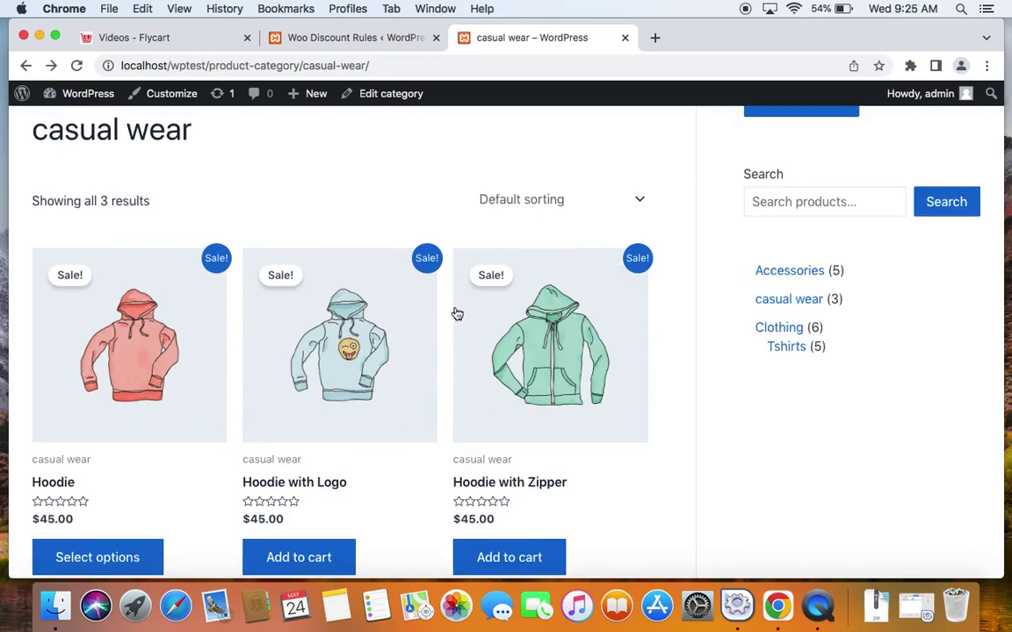
{"action": "left_click", "coordinate": [558, 403]}
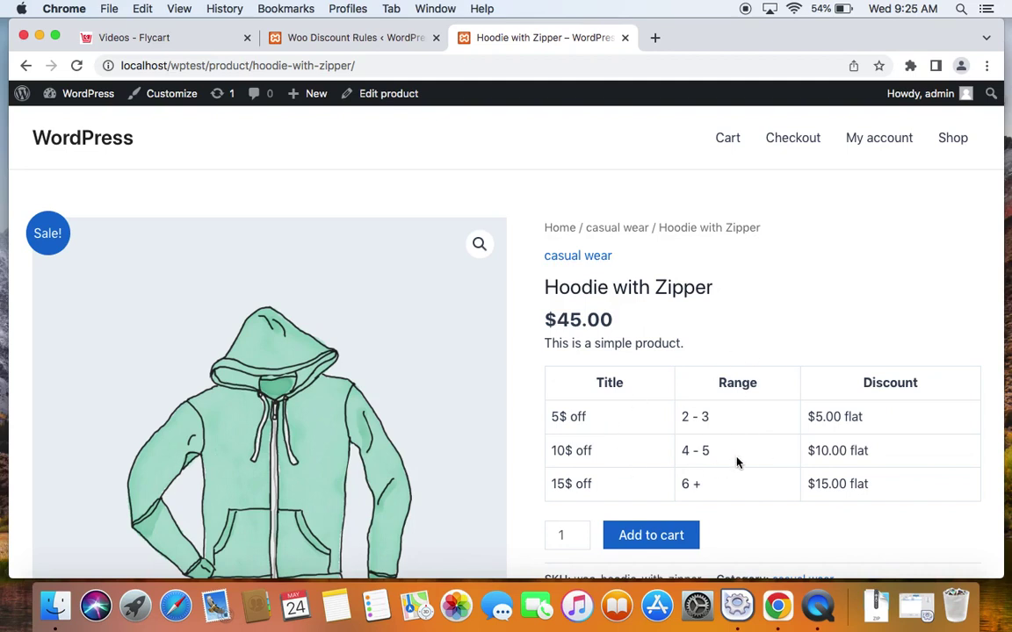
- Return to the Woo Discount Rules admin tab
{"action": "left_click", "coordinate": [373, 38]}
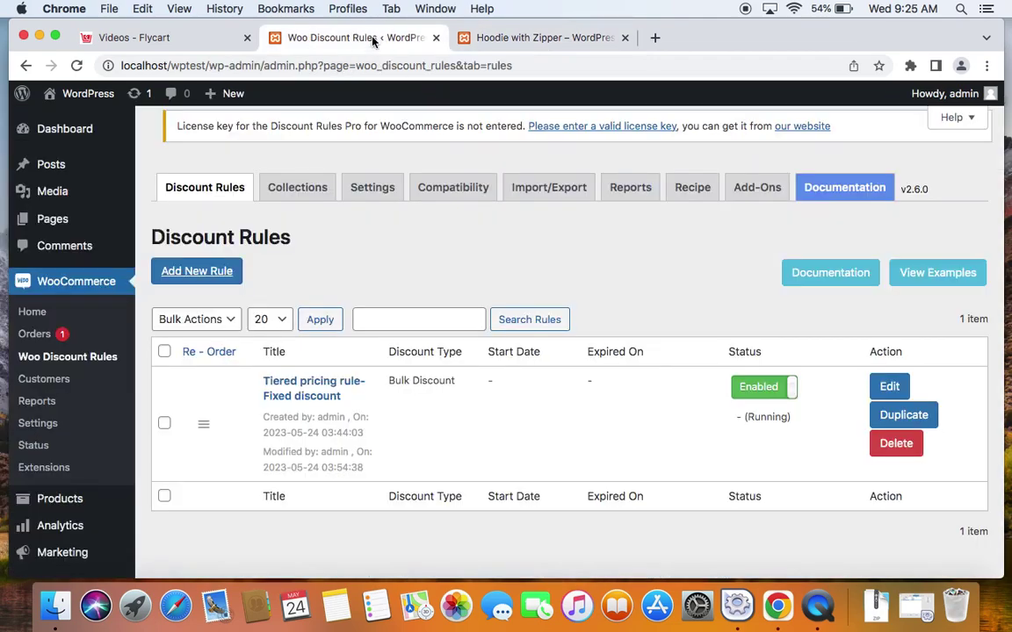
- Open the plugin Settings at the product Show discount table option, glancing at the hoodie page
{"action": "left_click", "coordinate": [395, 193]}
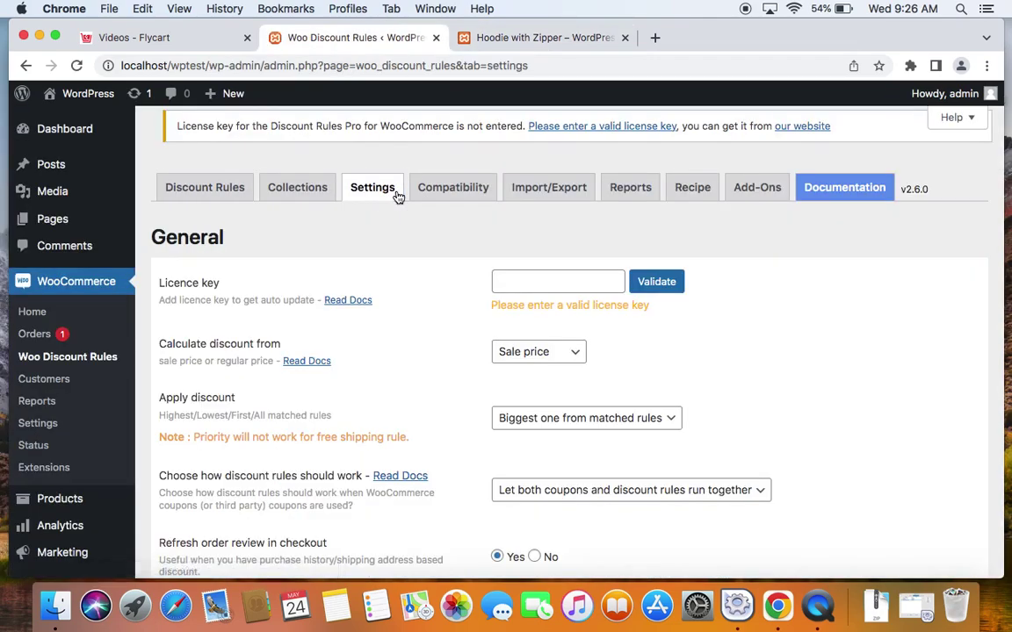
{"action": "scroll", "coordinate": [535, 338], "scroll_direction": "down", "scroll_amount": 2}
{"action": "scroll", "coordinate": [535, 339], "scroll_direction": "down", "scroll_amount": 5}
{"action": "scroll", "coordinate": [536, 340], "scroll_direction": "down", "scroll_amount": 2}
{"action": "scroll", "coordinate": [536, 340], "scroll_direction": "down", "scroll_amount": 2}
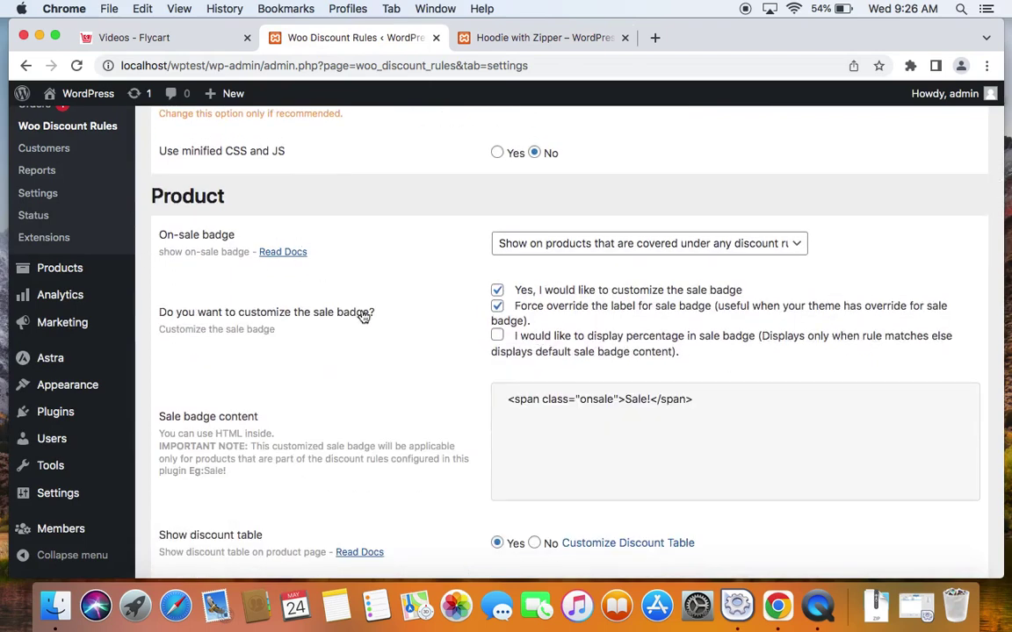
{"action": "scroll", "coordinate": [364, 316], "scroll_direction": "down", "scroll_amount": 4}
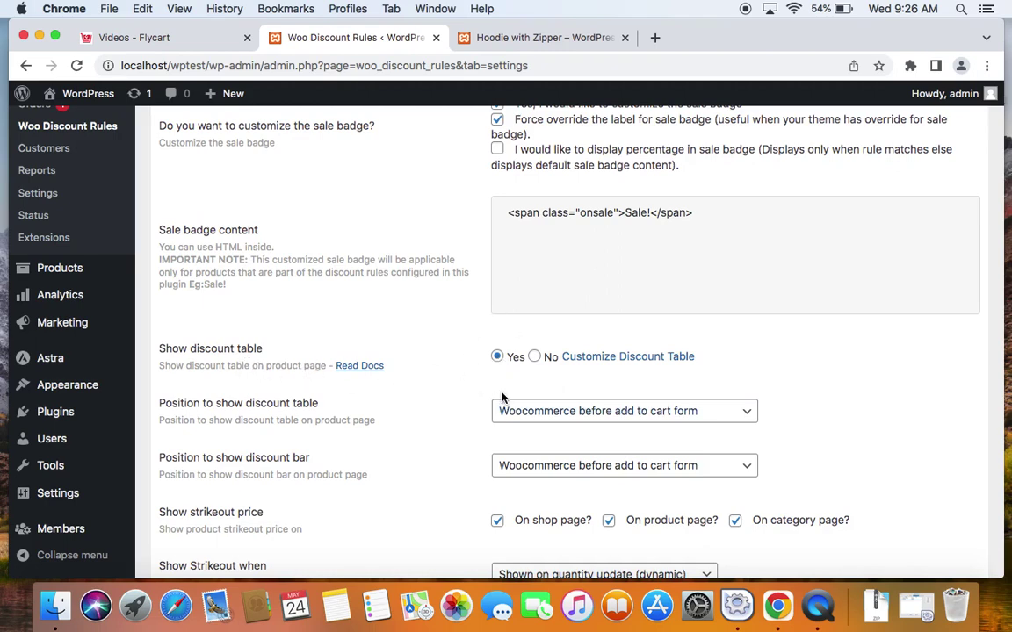
{"action": "left_click", "coordinate": [466, 37]}
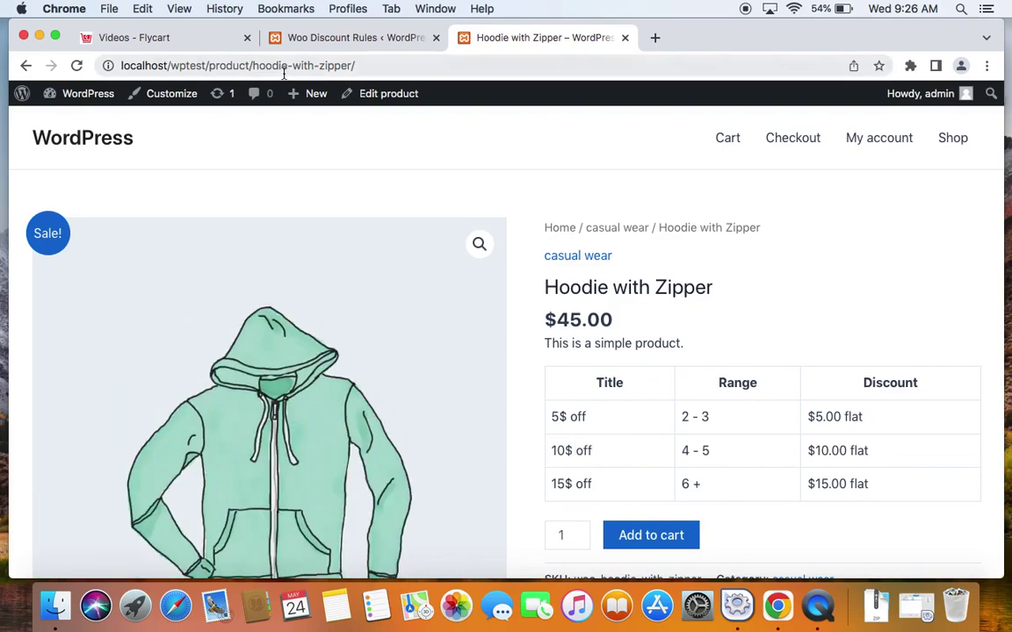
{"action": "left_click", "coordinate": [317, 42]}
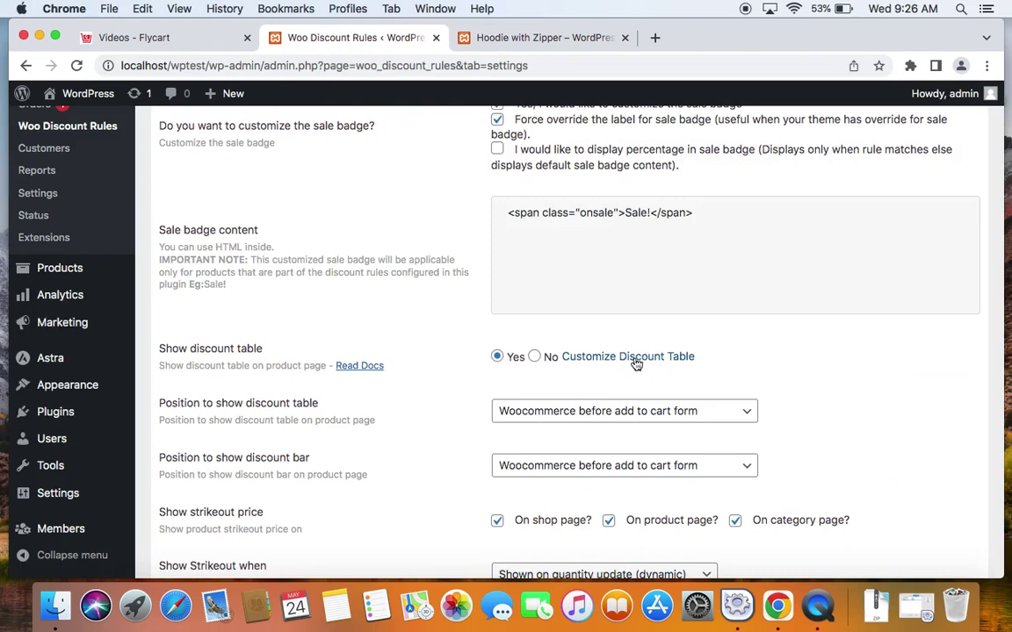
- In Customize Discount Table, set Table Header to Don't Show
{"action": "left_click", "coordinate": [677, 357]}
{"action": "scroll", "coordinate": [456, 325], "scroll_direction": "down", "scroll_amount": 5}
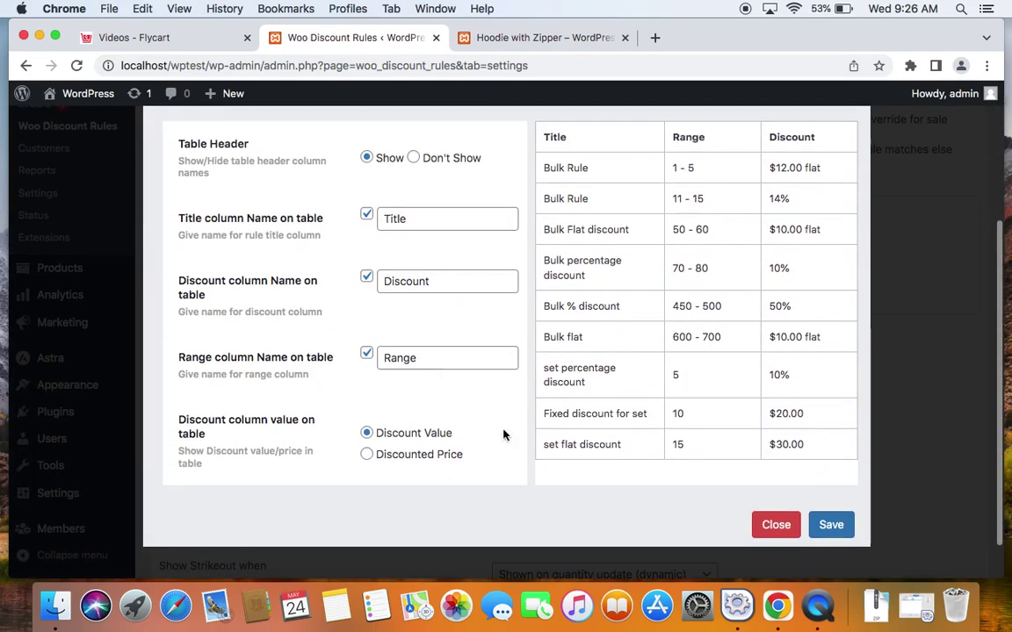
{"action": "scroll", "coordinate": [429, 454], "scroll_direction": "up", "scroll_amount": 2}
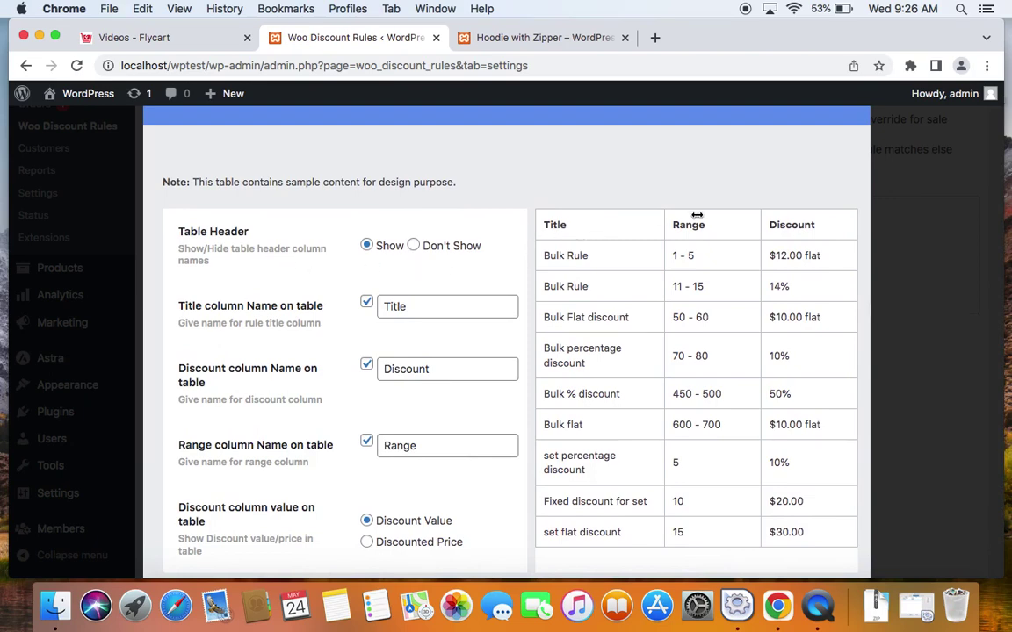
{"action": "left_click", "coordinate": [414, 247]}
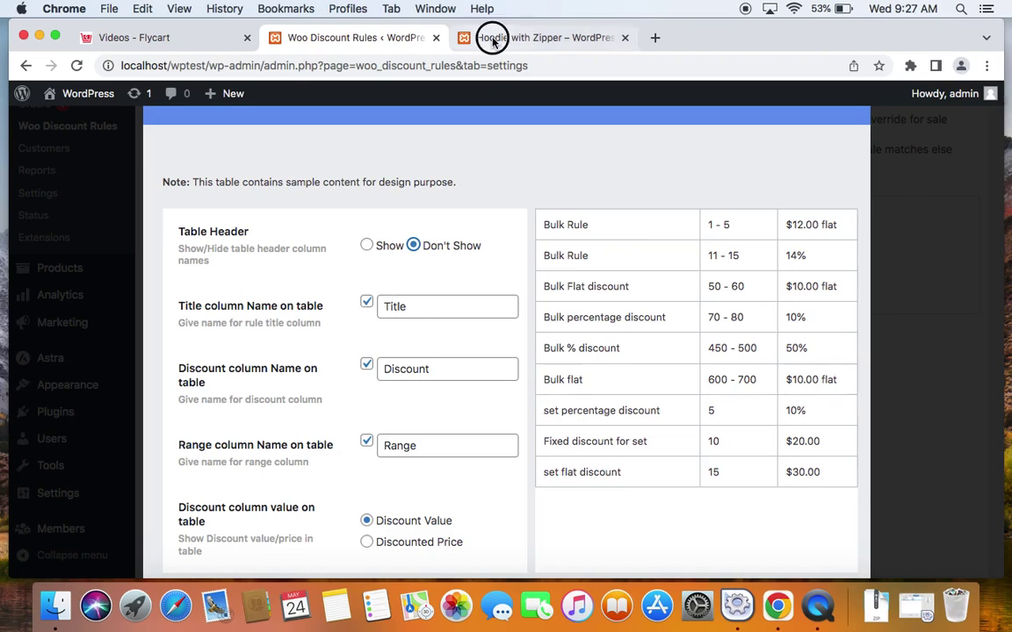
{"action": "left_click", "coordinate": [457, 37]}
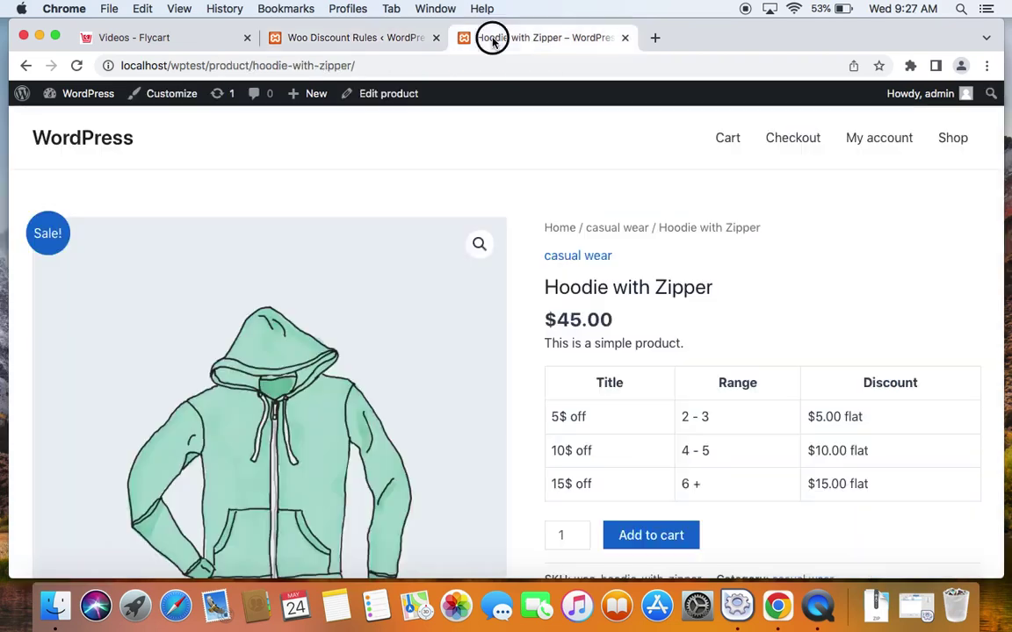
{"action": "left_click", "coordinate": [379, 38]}
- Uncheck the Title column, keeping only Range and Discount, comparing with the live hoodie page
{"action": "left_click", "coordinate": [367, 303]}
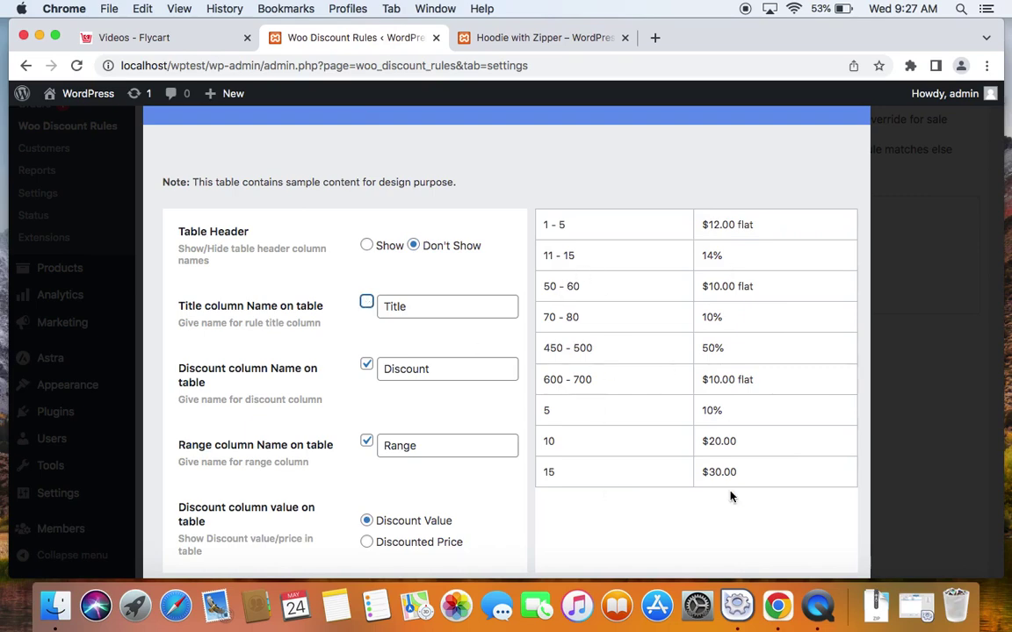
{"action": "scroll", "coordinate": [388, 366], "scroll_direction": "down", "scroll_amount": 2}
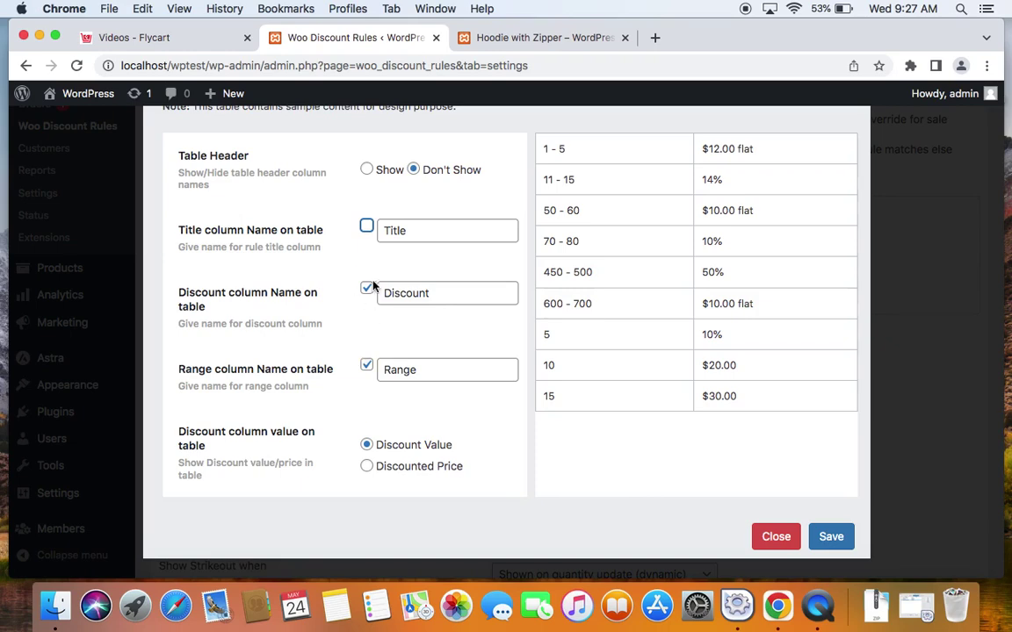
{"action": "scroll", "coordinate": [379, 354], "scroll_direction": "down", "scroll_amount": 3}
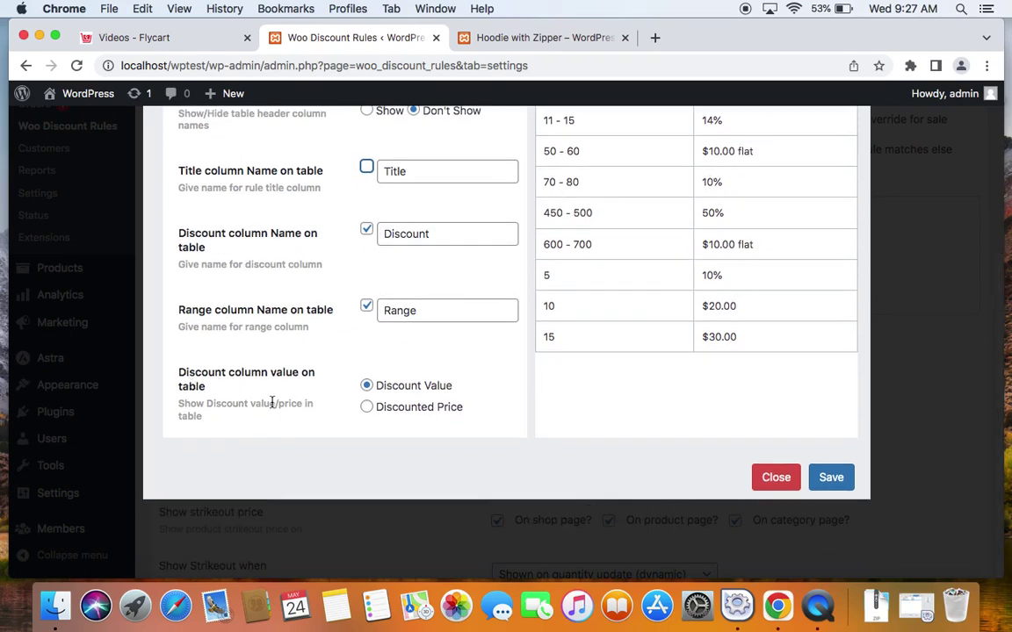
{"action": "scroll", "coordinate": [382, 438], "scroll_direction": "up", "scroll_amount": 5}
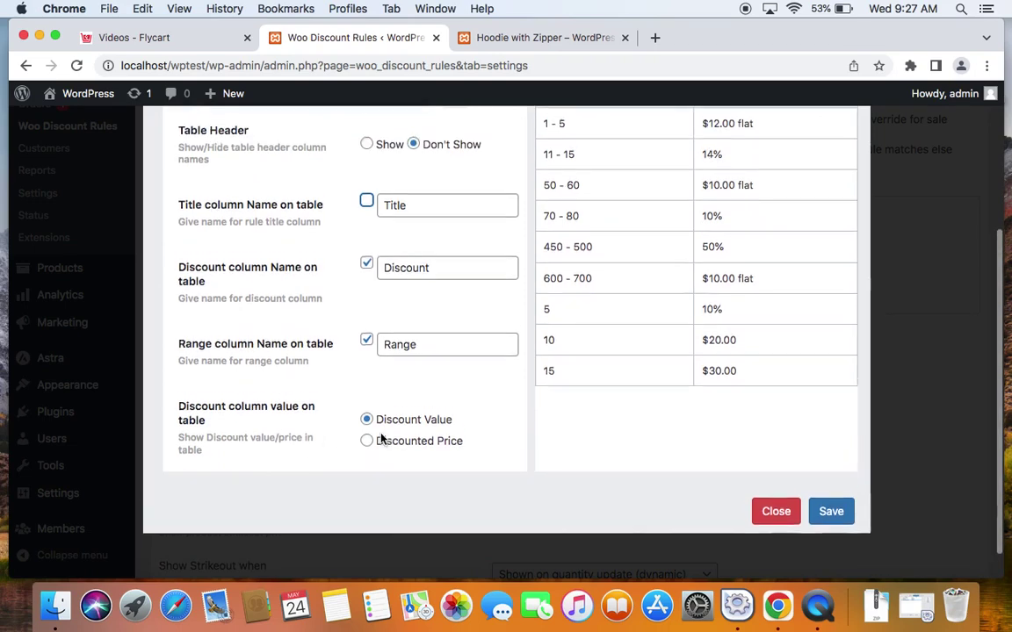
{"action": "left_click", "coordinate": [507, 42]}
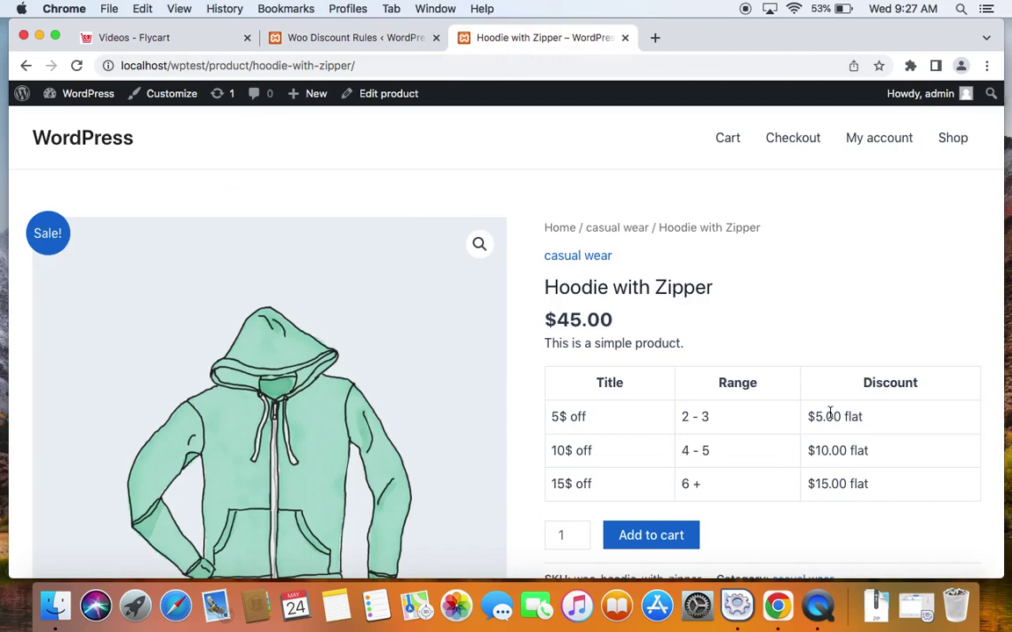
{"action": "left_click", "coordinate": [356, 38]}
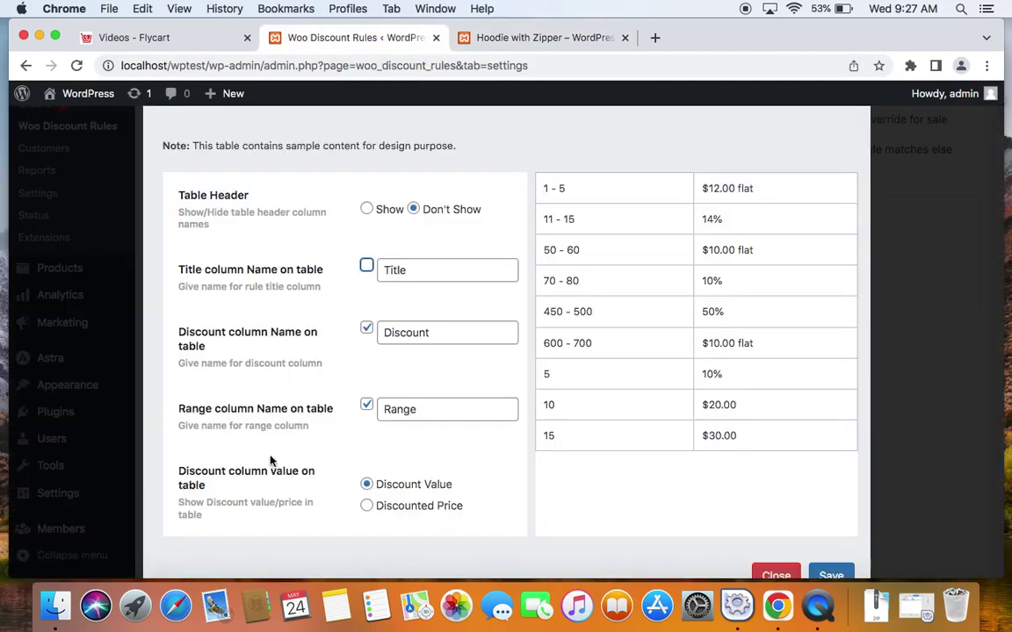
{"action": "left_click", "coordinate": [501, 40]}
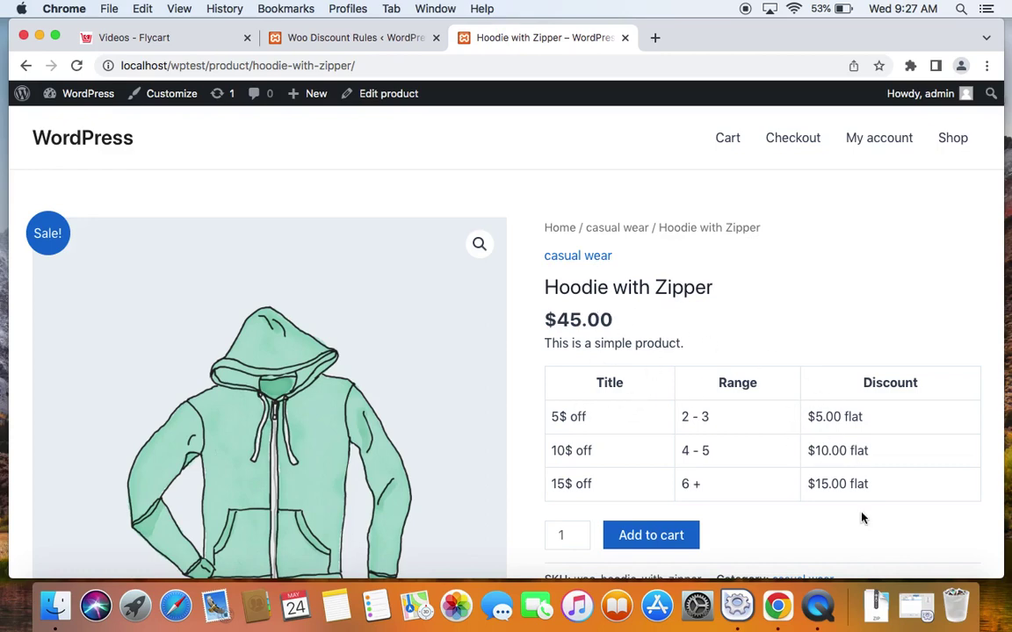
{"action": "left_click", "coordinate": [346, 37]}
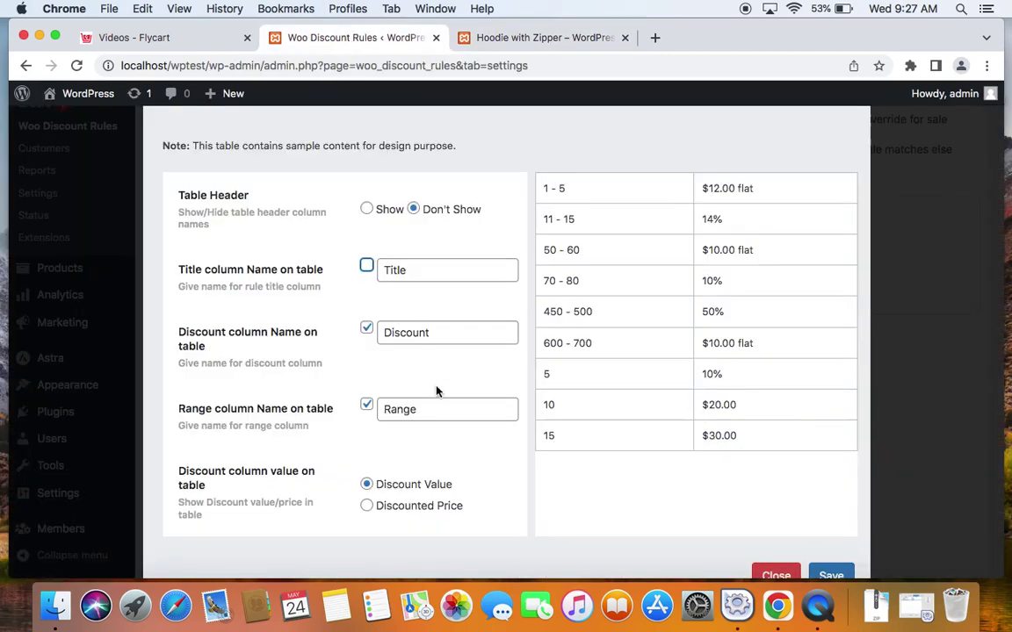
- Save the discount table customization and then Save Changes on the plugin settings
{"action": "scroll", "coordinate": [675, 430], "scroll_direction": "down", "scroll_amount": 2}
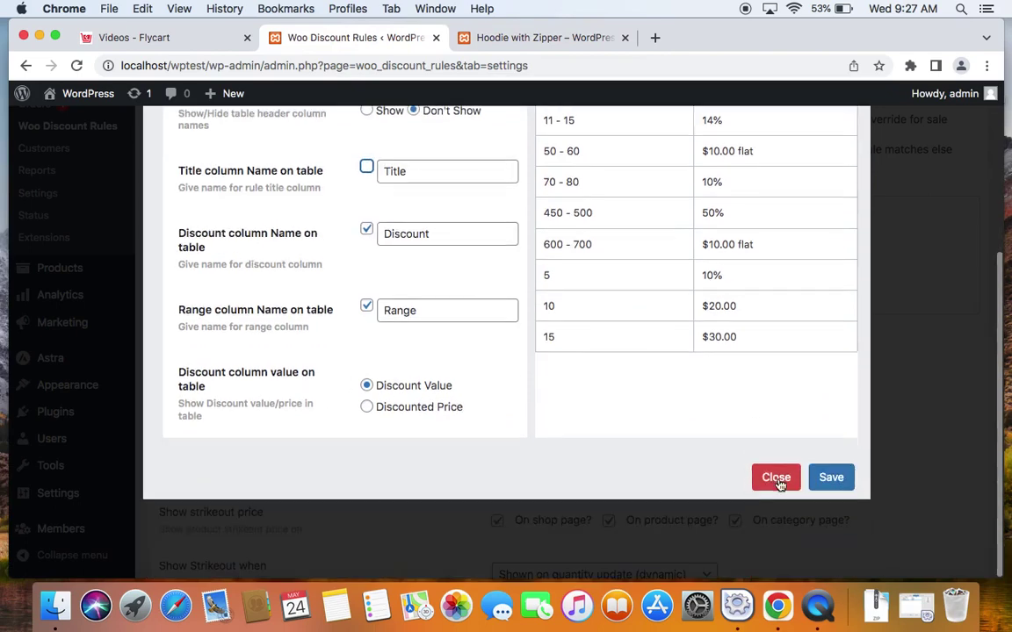
{"action": "left_click", "coordinate": [850, 477]}
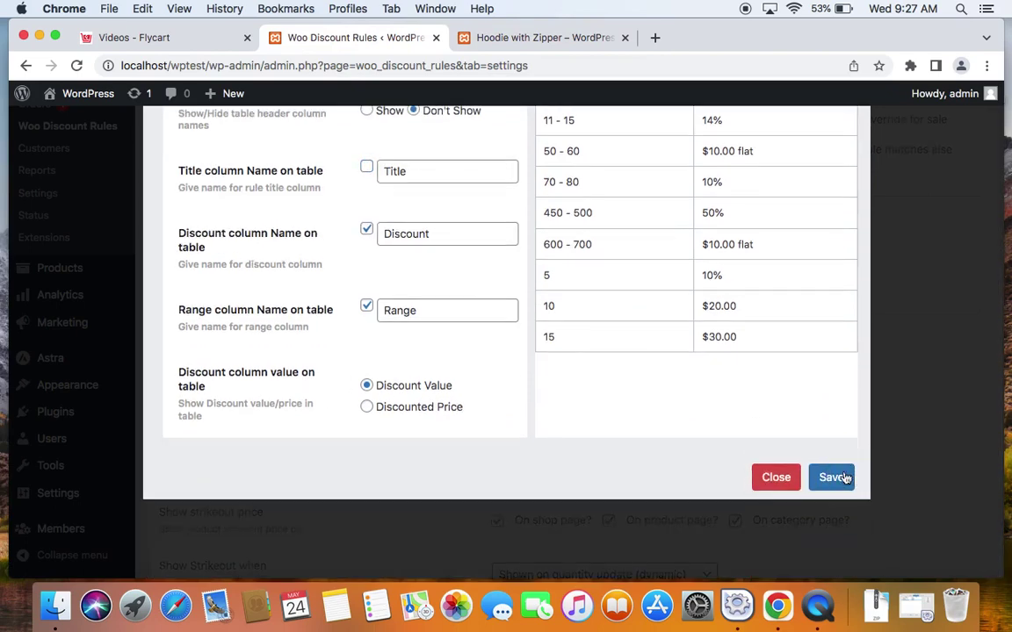
{"action": "left_click", "coordinate": [835, 479]}
{"action": "scroll", "coordinate": [545, 400], "scroll_direction": "down", "scroll_amount": 15}
{"action": "scroll", "coordinate": [545, 400], "scroll_direction": "down", "scroll_amount": 5}
{"action": "scroll", "coordinate": [239, 409], "scroll_direction": "down", "scroll_amount": 4}
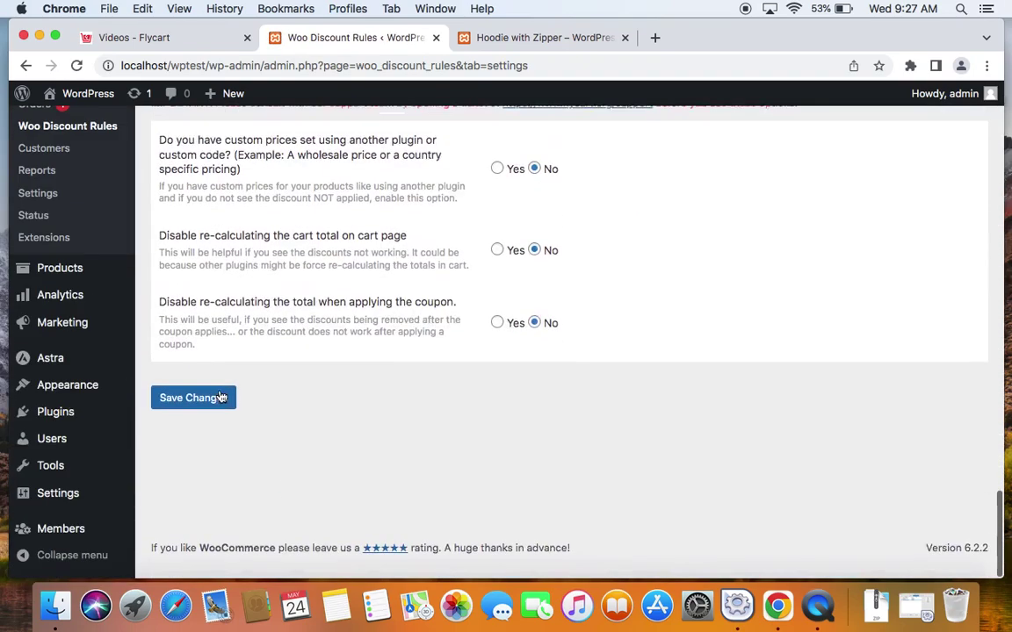
{"action": "left_click", "coordinate": [215, 416]}
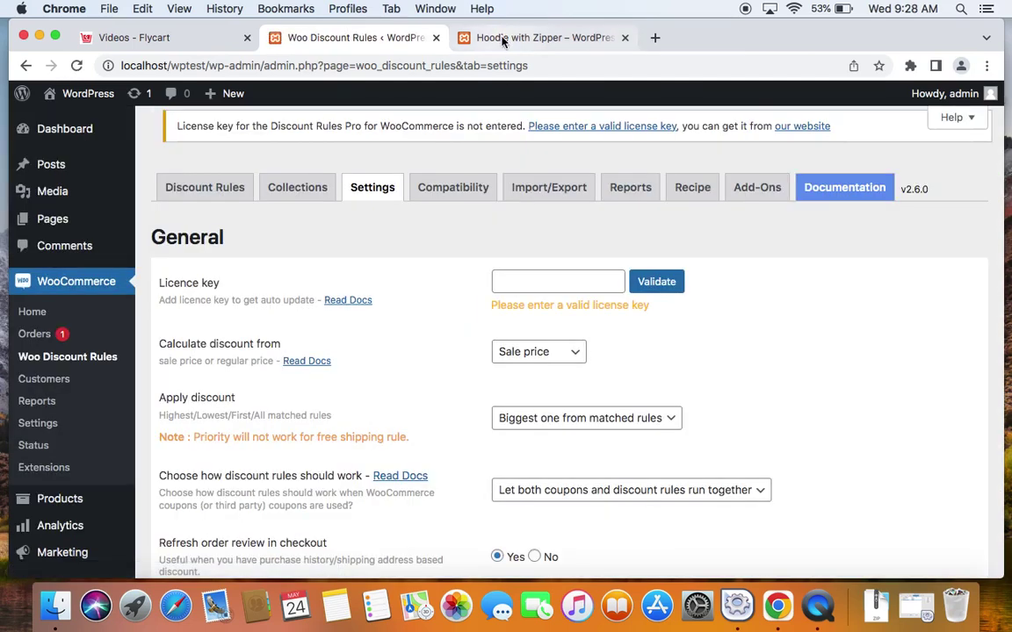
- Reload the Hoodie with Zipper page to show the header-less range/discount table
{"action": "left_click", "coordinate": [503, 38]}
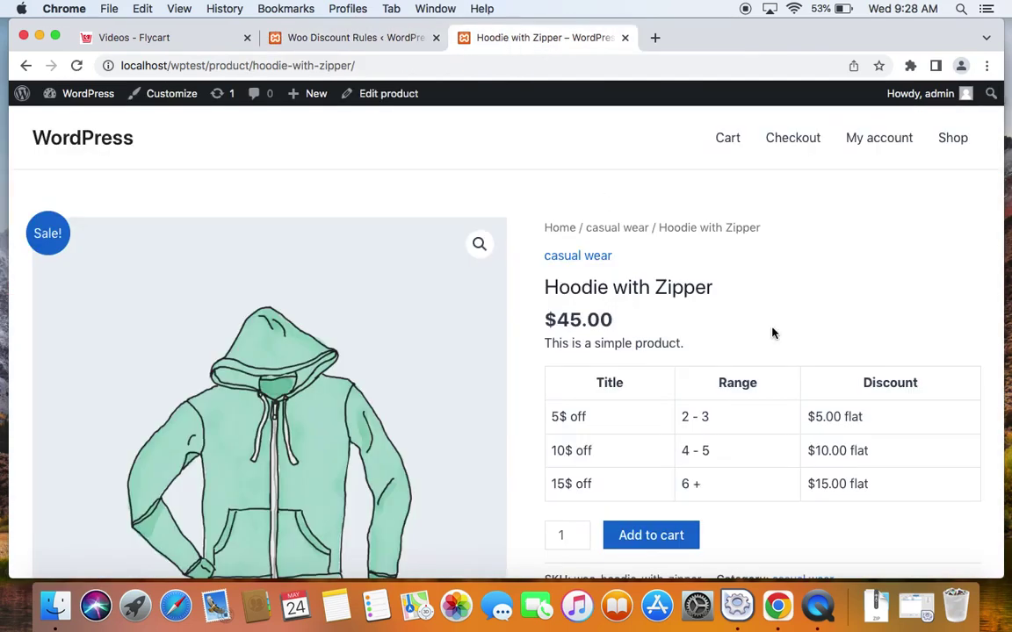
{"action": "right_click", "coordinate": [814, 277]}
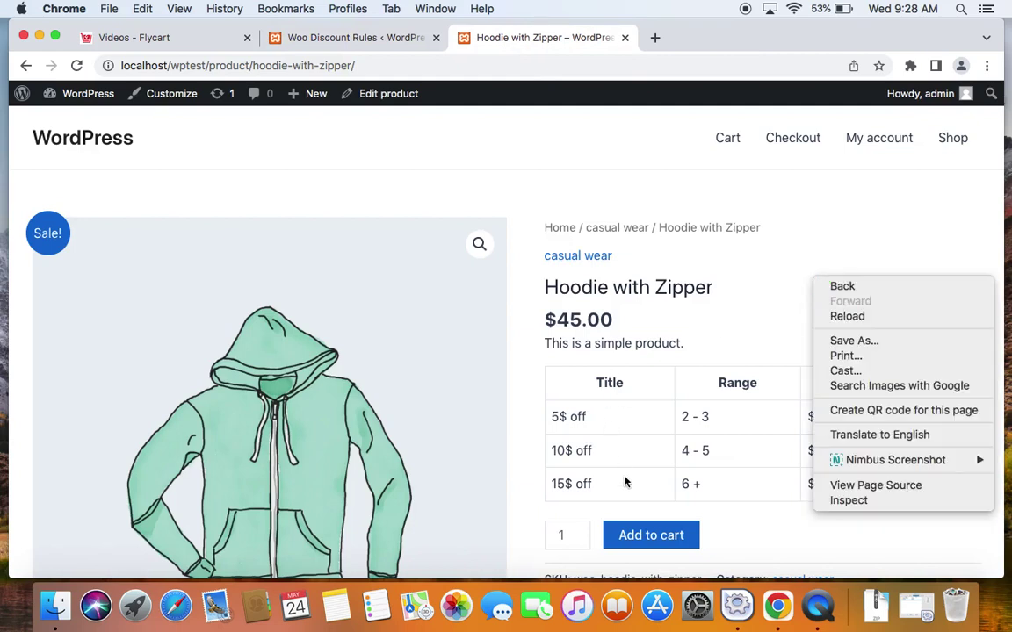
{"action": "left_click", "coordinate": [840, 318]}
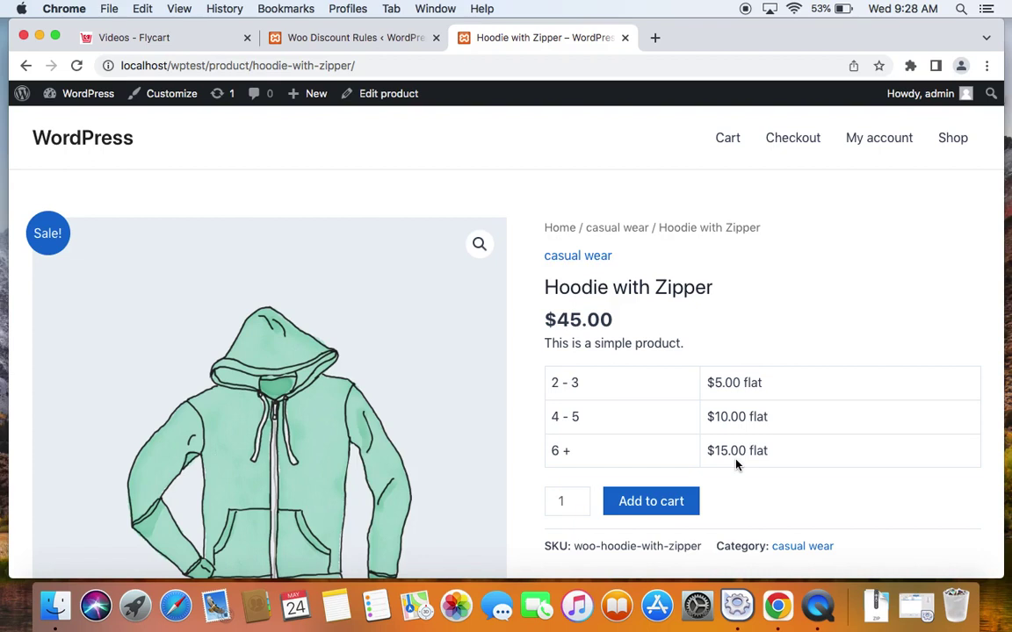
- Set the Hoodie with Zipper quantity to 5 and add it to the cart
{"action": "mouse_move", "coordinate": [580, 501]}
{"action": "left_click", "coordinate": [579, 498]}
{"action": "left_click", "coordinate": [580, 498]}
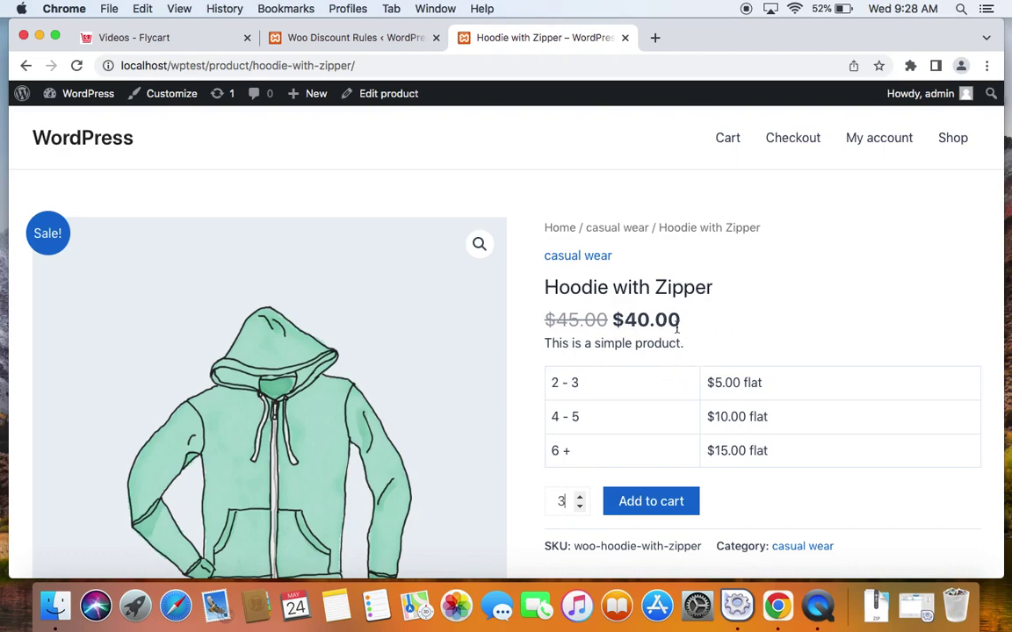
{"action": "double_click", "coordinate": [579, 497]}
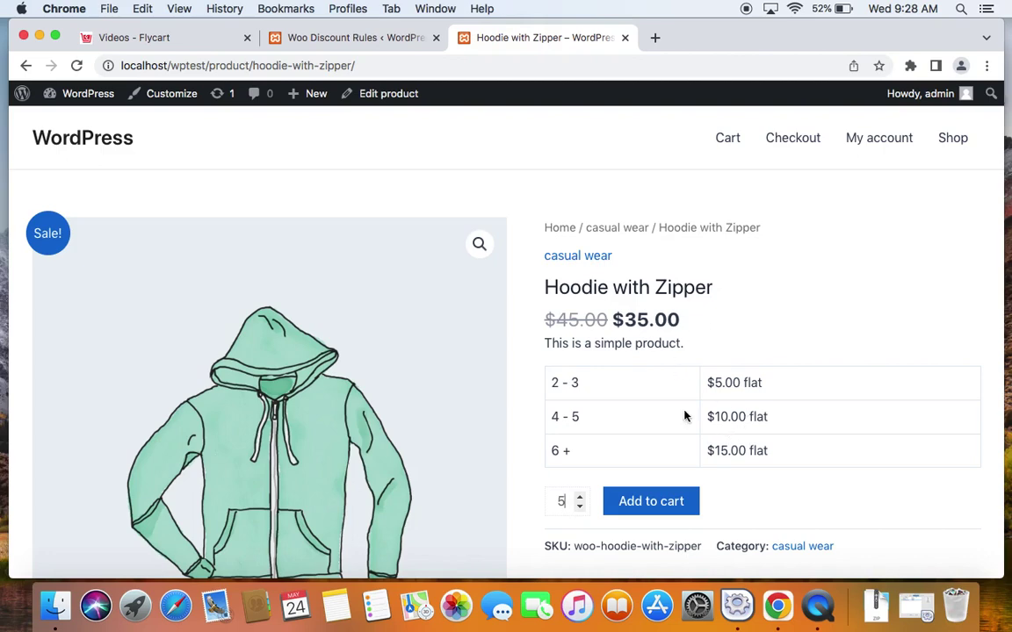
{"action": "left_click", "coordinate": [655, 502]}
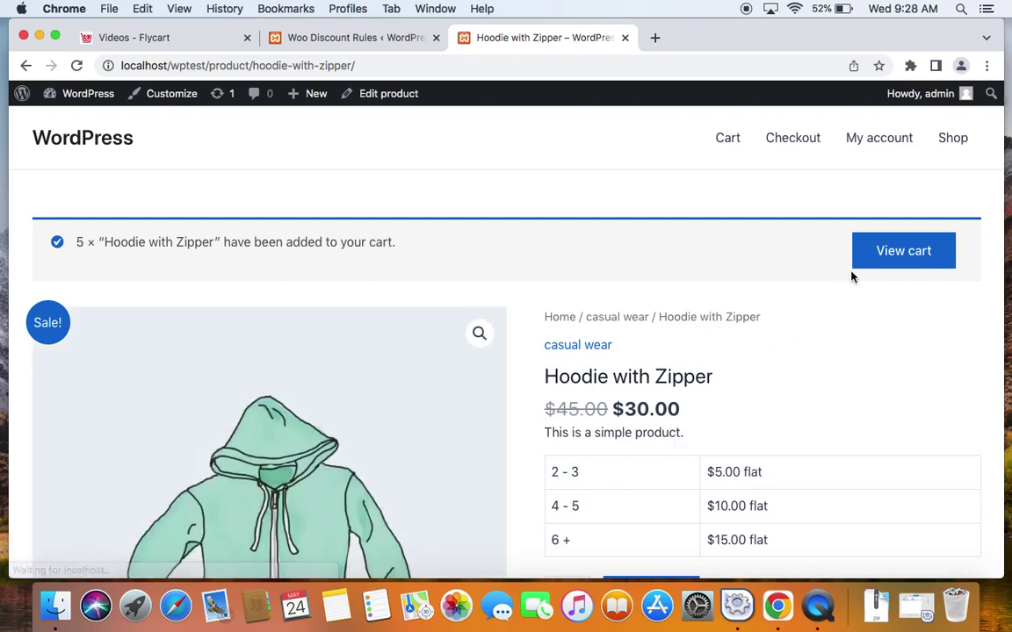
- In the cart, raise the Hoodie with Zipper quantity to 6 and update the cart
{"action": "left_click", "coordinate": [877, 255]}
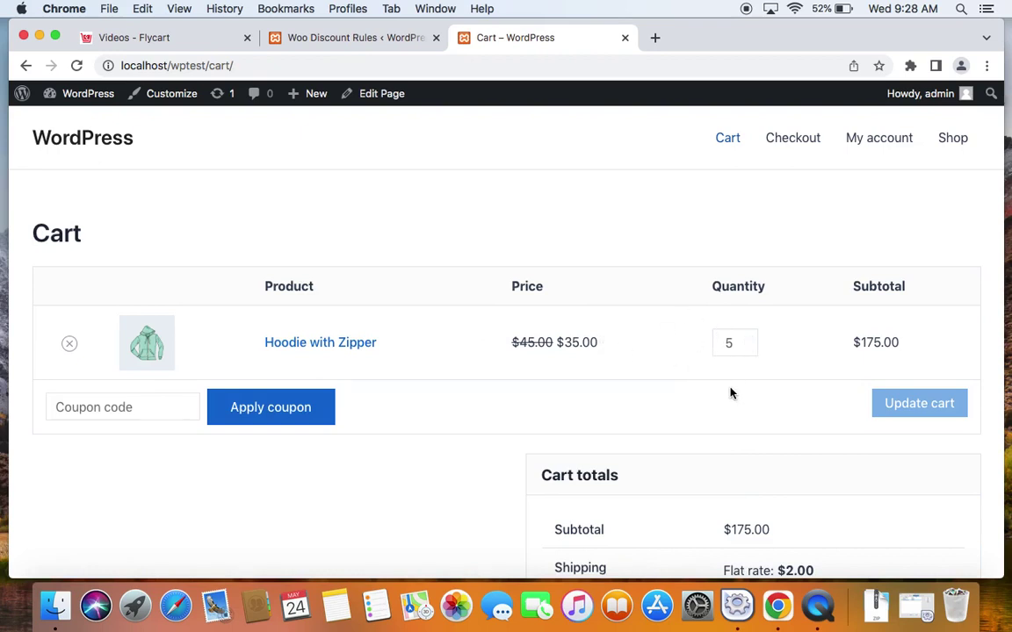
{"action": "left_click", "coordinate": [748, 339]}
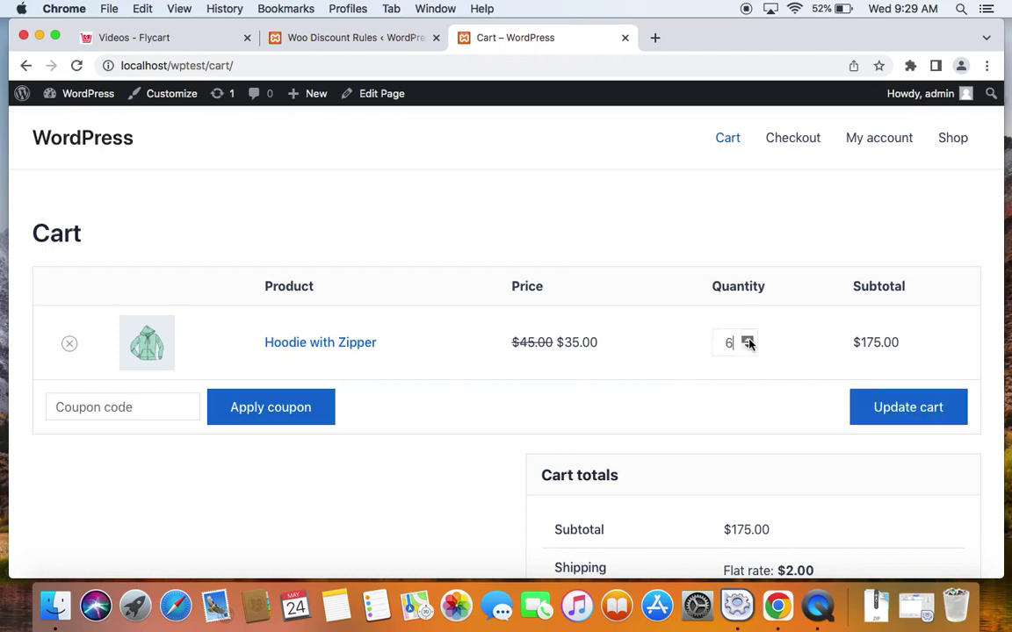
{"action": "left_click", "coordinate": [933, 422]}
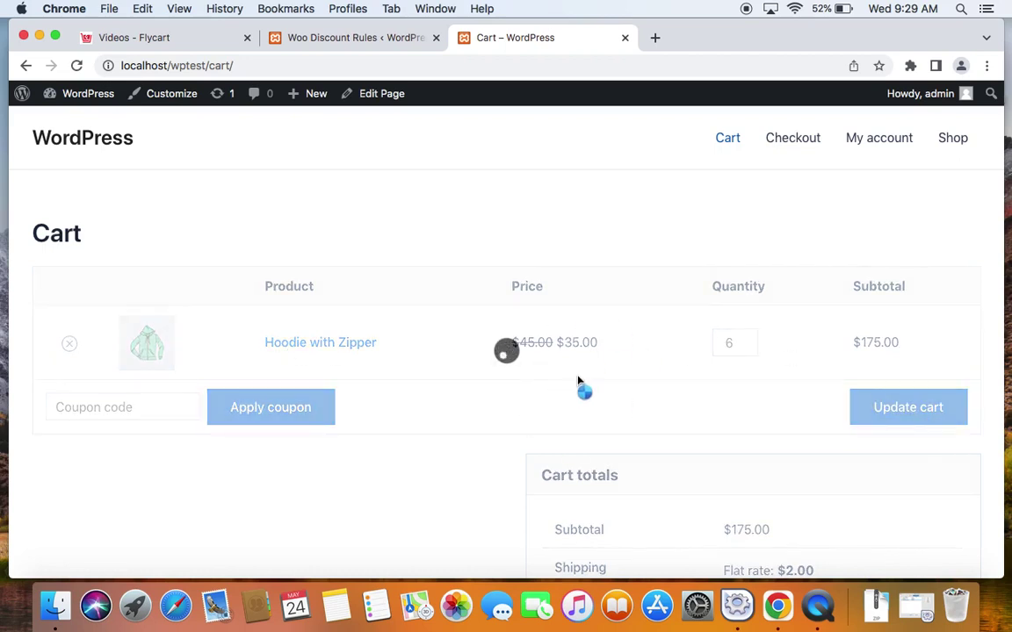